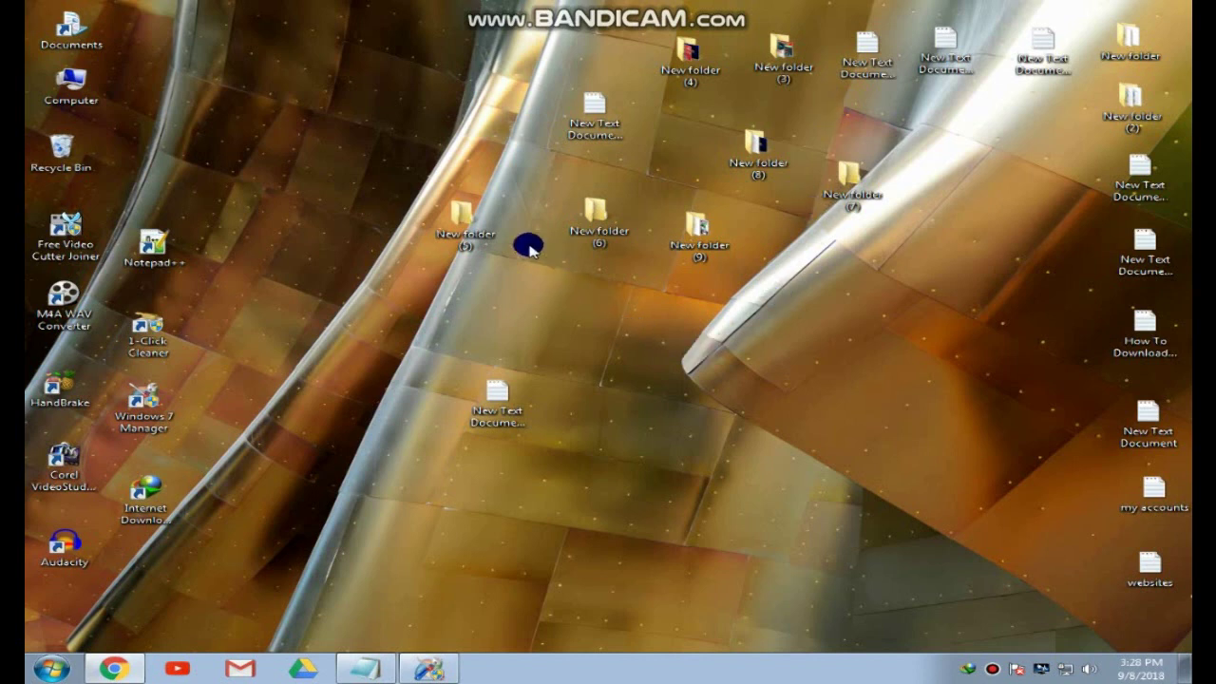
pyautogui.click(497, 320)
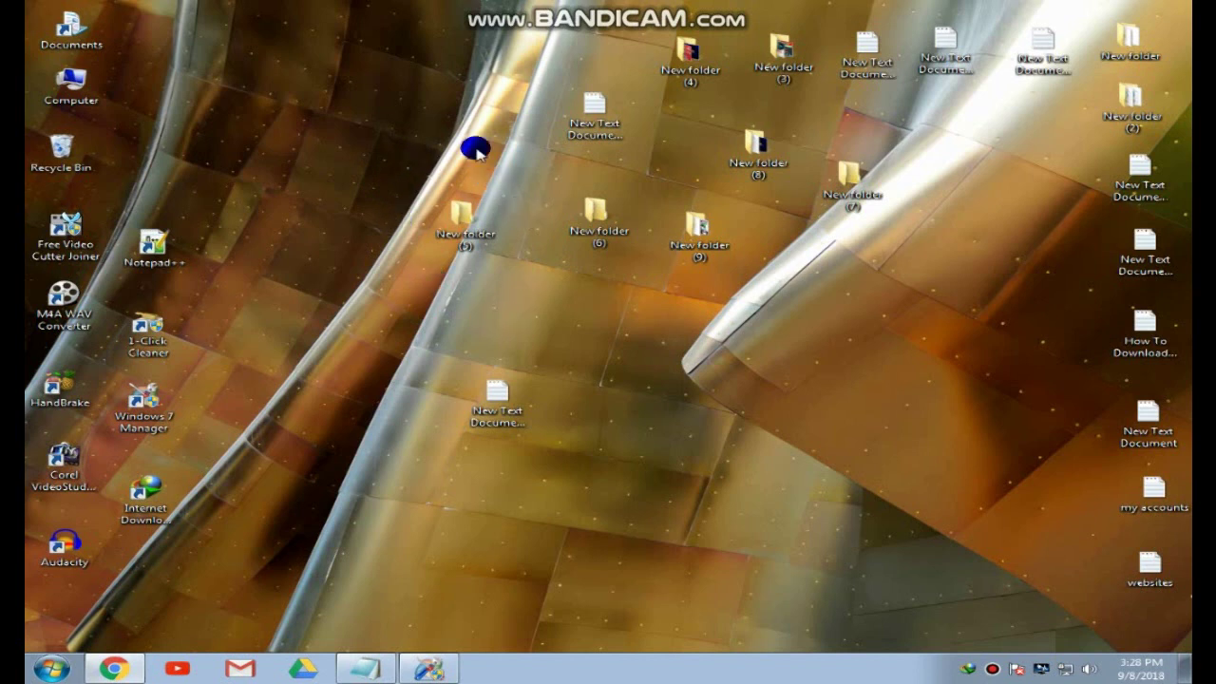
pyautogui.click(833, 245)
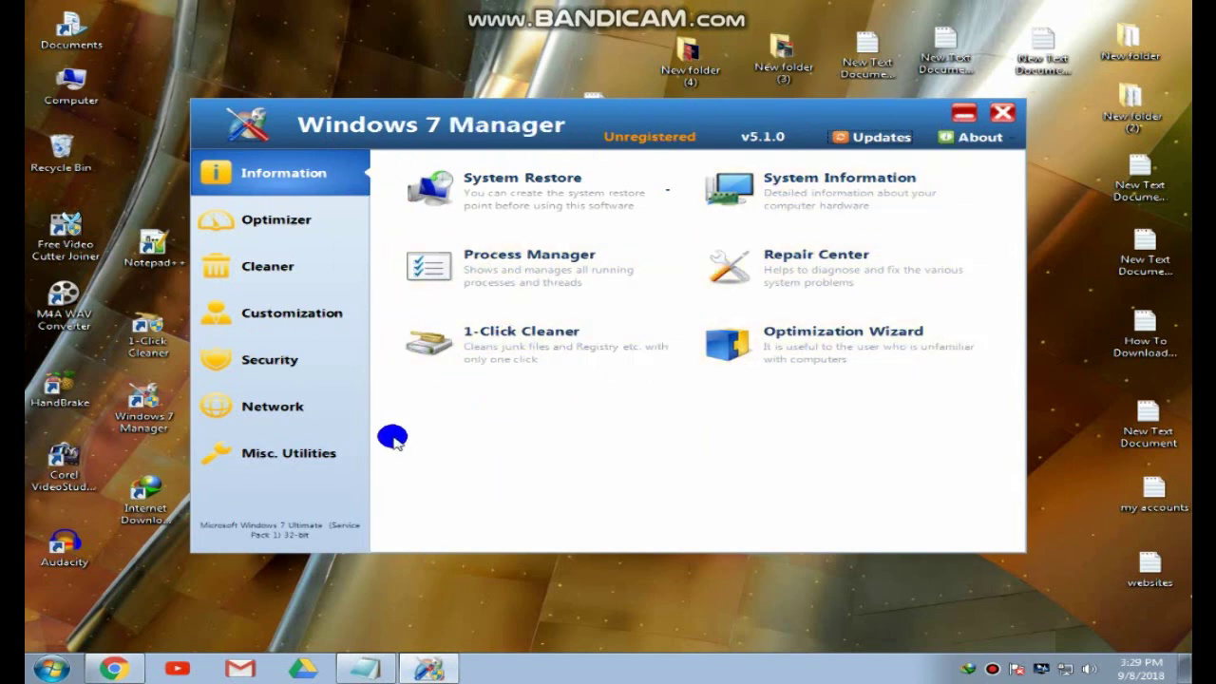
# Step: Launch Registry Tools from the Misc. Utilities category of Windows 7 Manager and shift the manager window aside
pyautogui.click(282, 461)
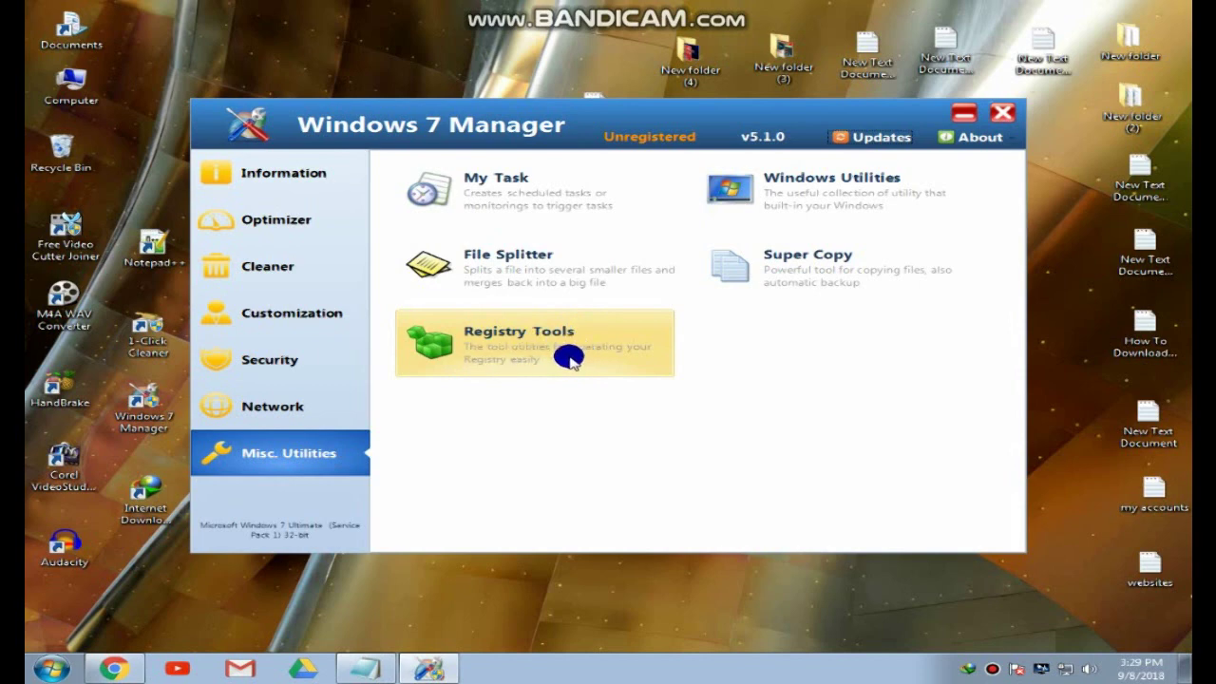
pyautogui.click(522, 358)
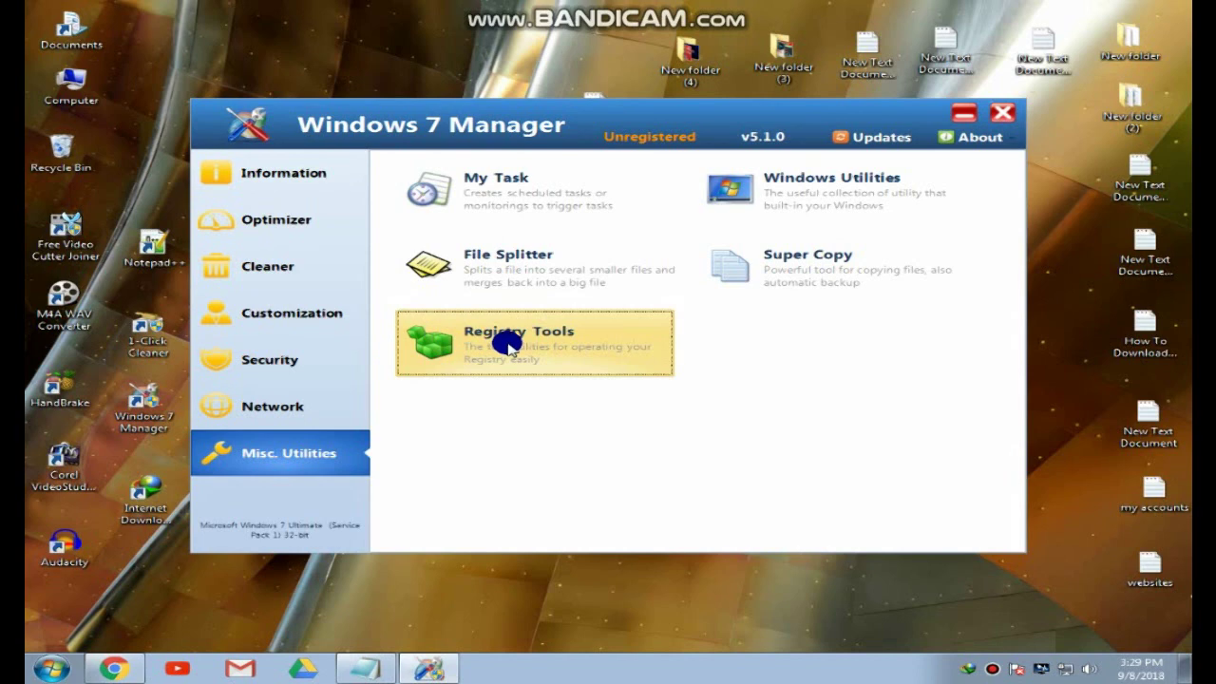
pyautogui.moveTo(594, 117); pyautogui.dragTo(654, 125)
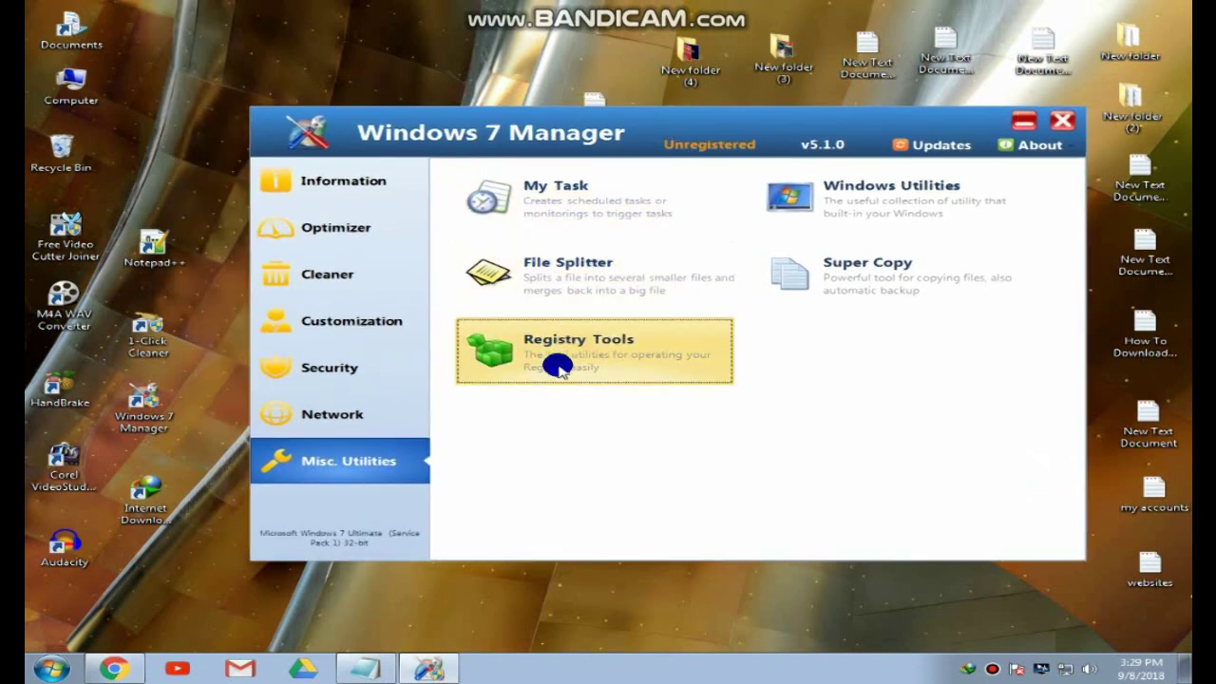
pyautogui.click(570, 361)
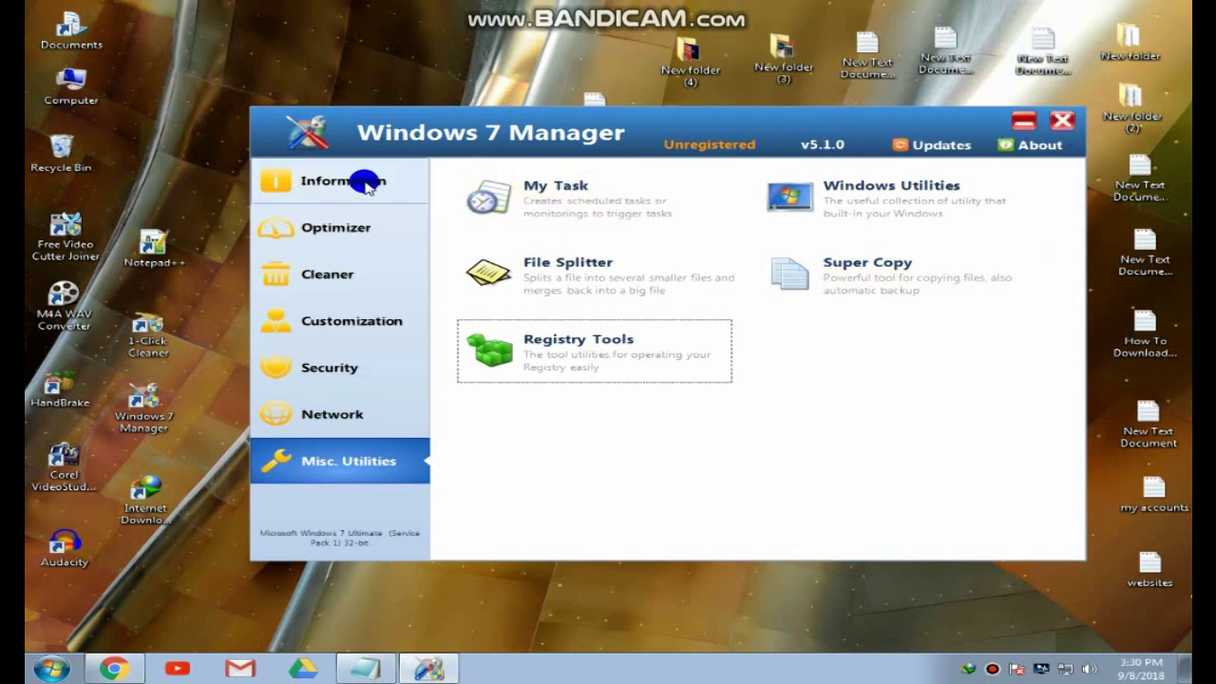
pyautogui.click(323, 425)
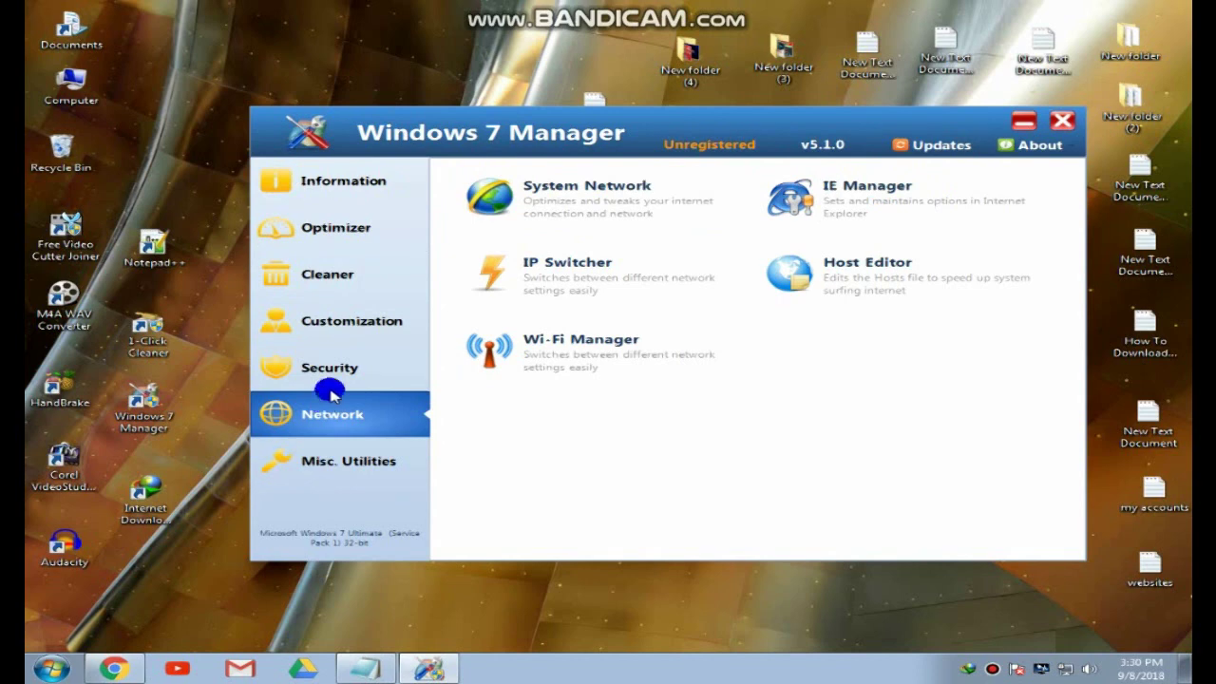
pyautogui.click(319, 367)
pyautogui.click(344, 475)
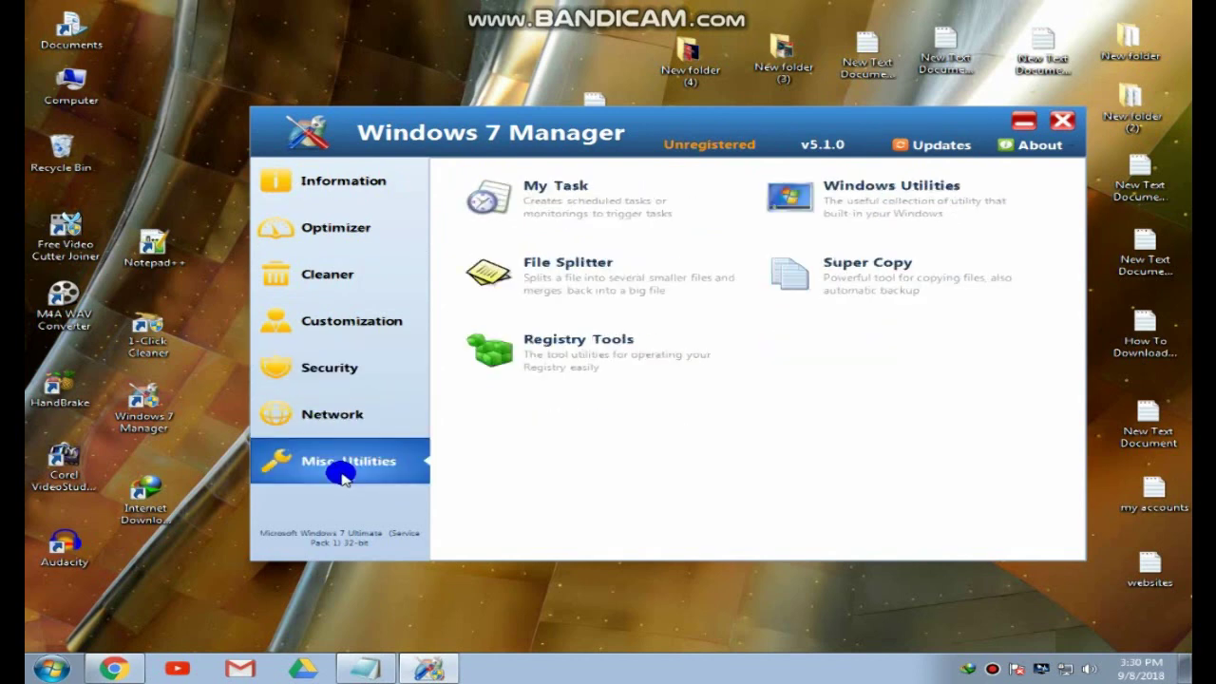
pyautogui.click(539, 369)
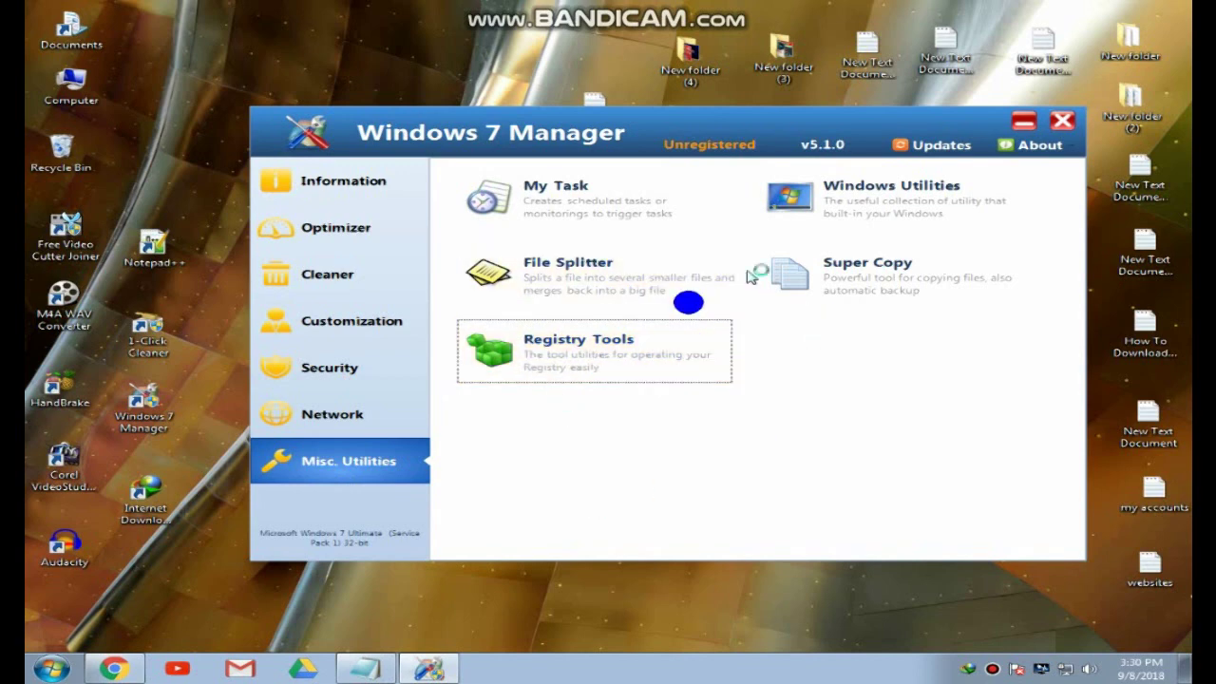
pyautogui.moveTo(811, 134); pyautogui.dragTo(860, 142)
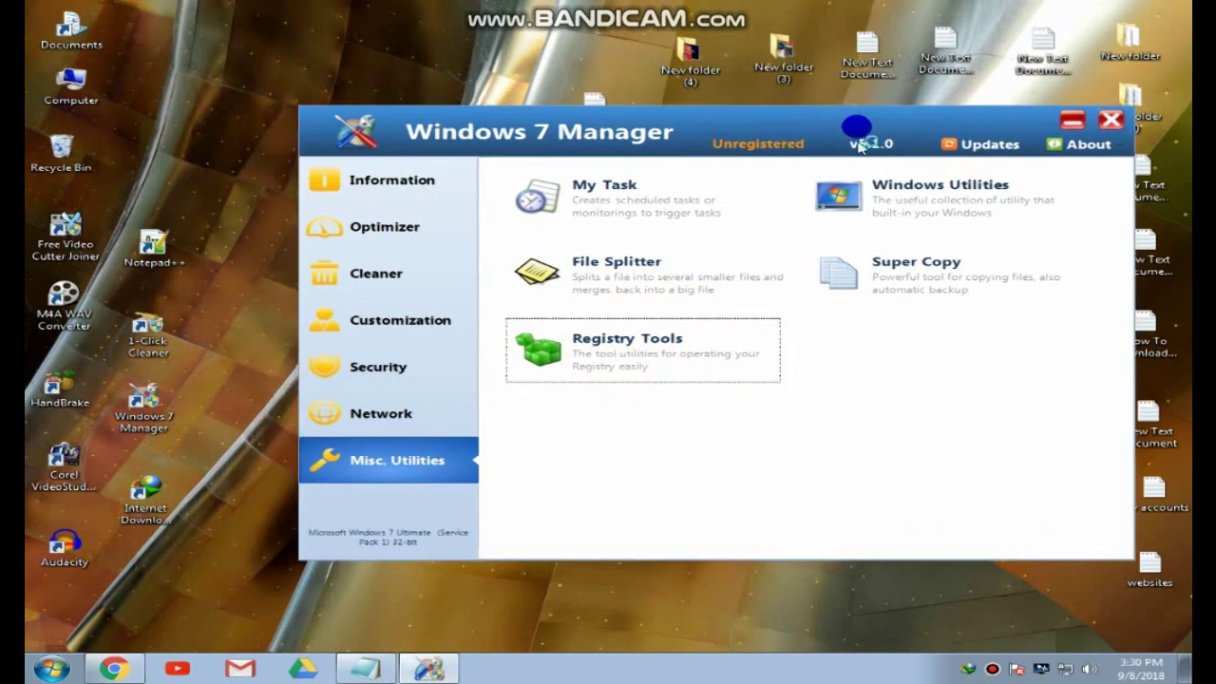
# Step: Open the user's temporary files folder by running %temp% from the Windows search
pyautogui.click(51, 670)
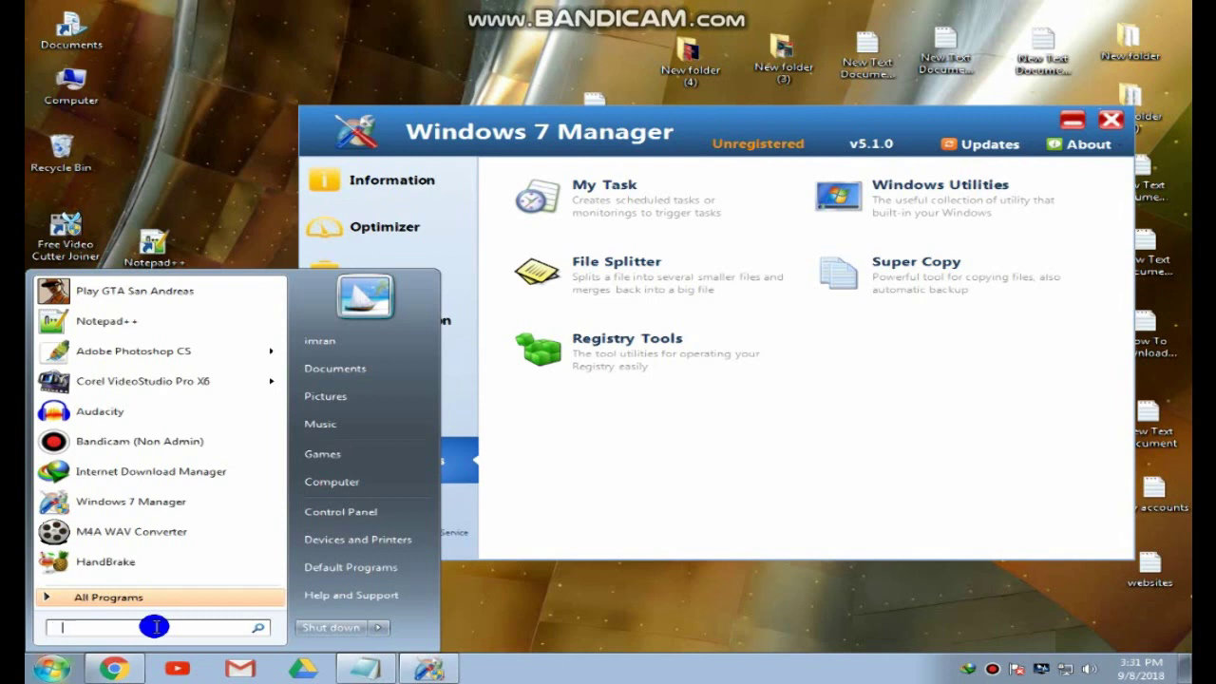
pyautogui.write('%temp%')
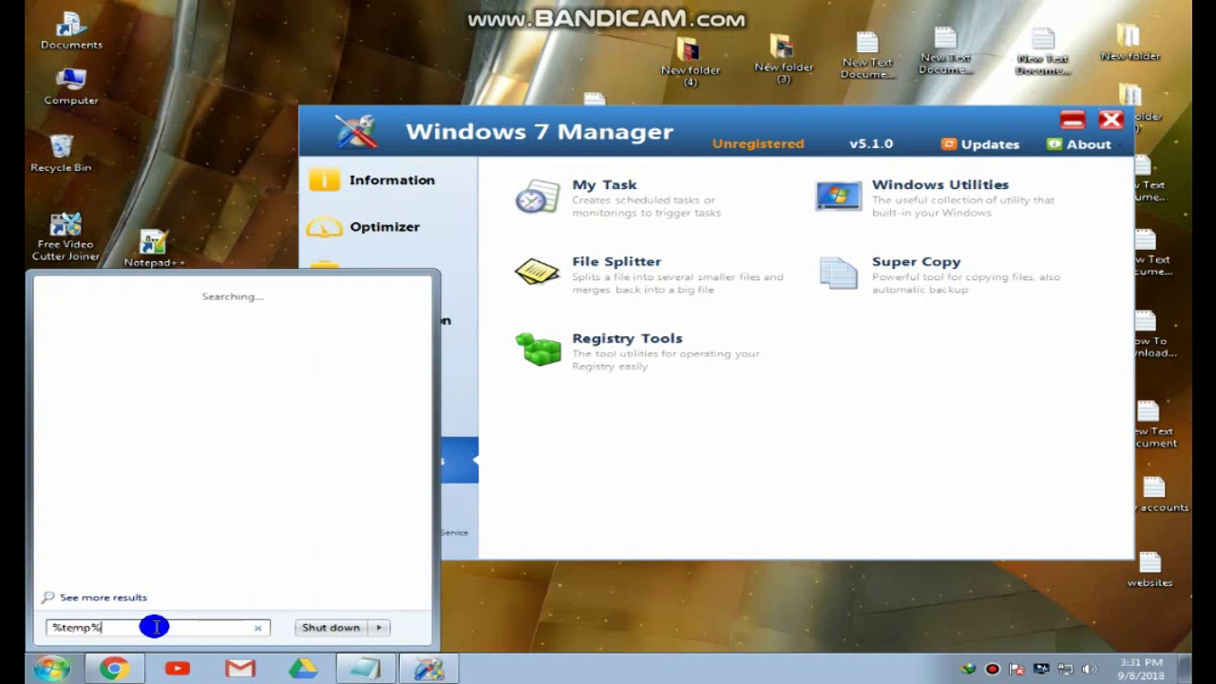
pyautogui.press('Return')
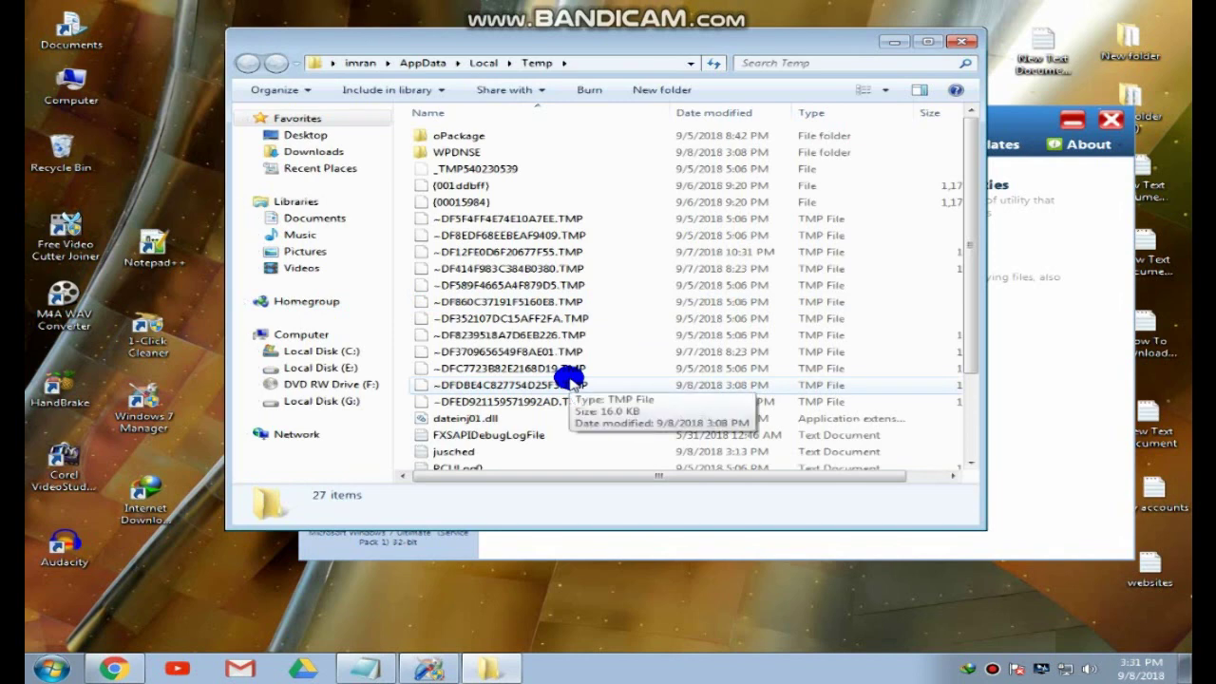
# Step: Delete everything in the Temp folder, skipping the files in use, and close the folder window
pyautogui.hotkey('ctrl', 'a')
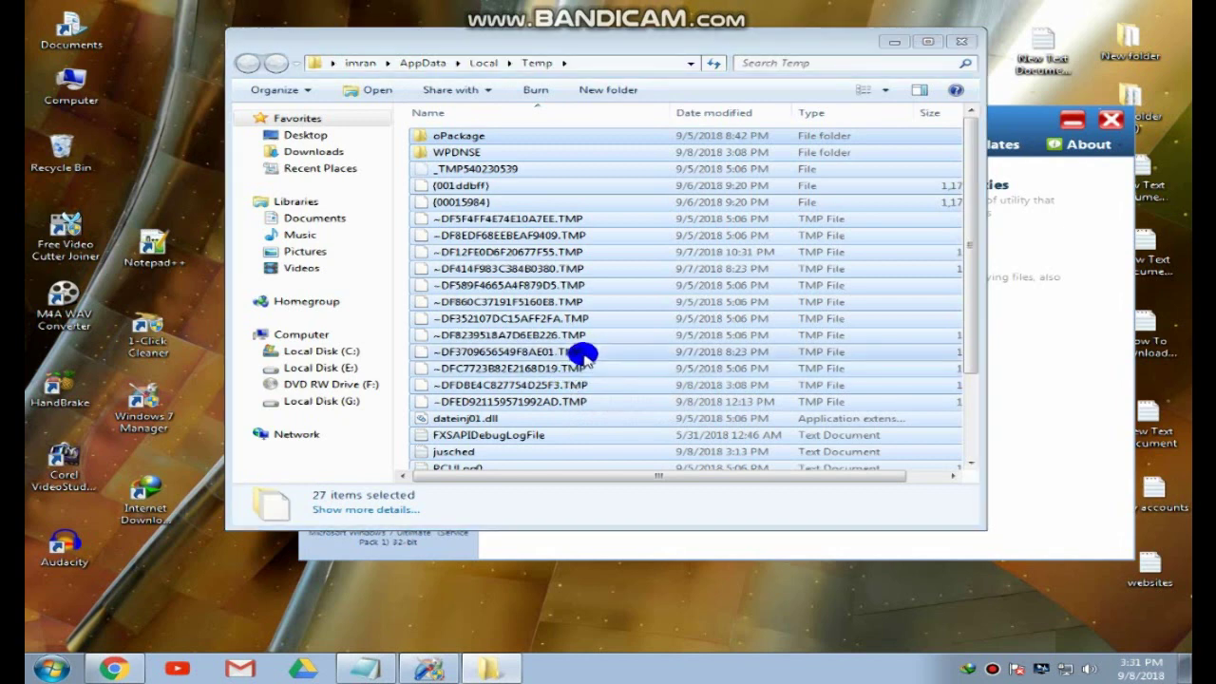
pyautogui.press('Delete')
pyautogui.click(668, 350)
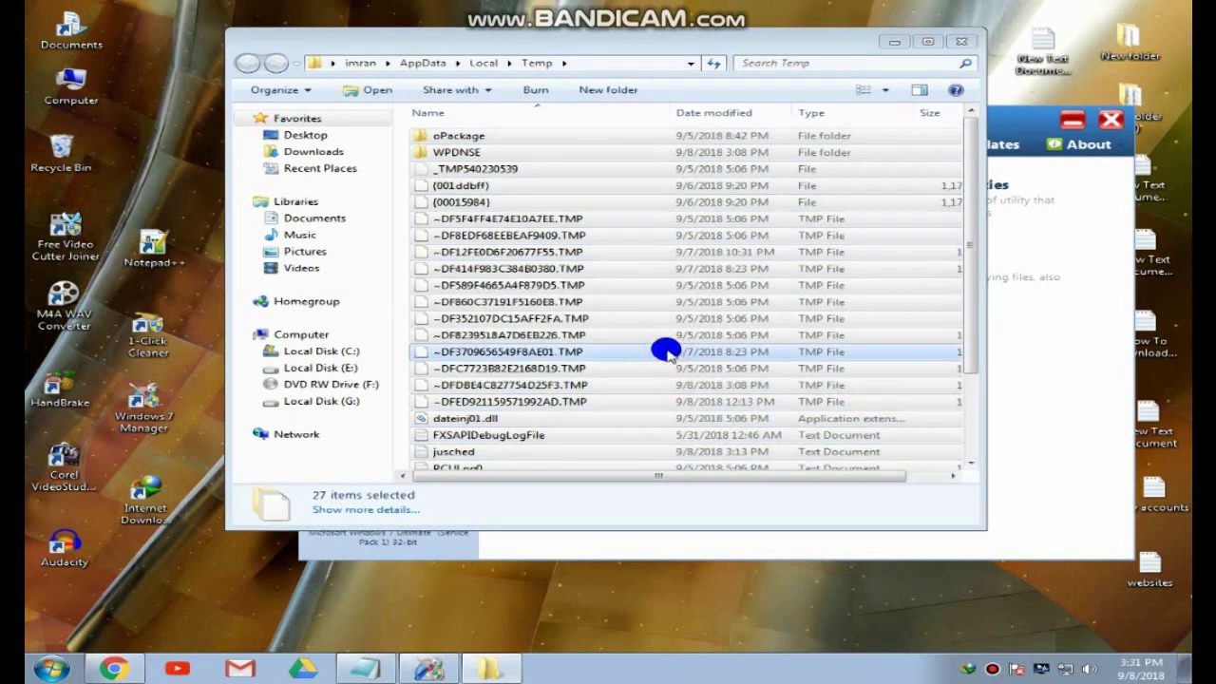
pyautogui.click(591, 407)
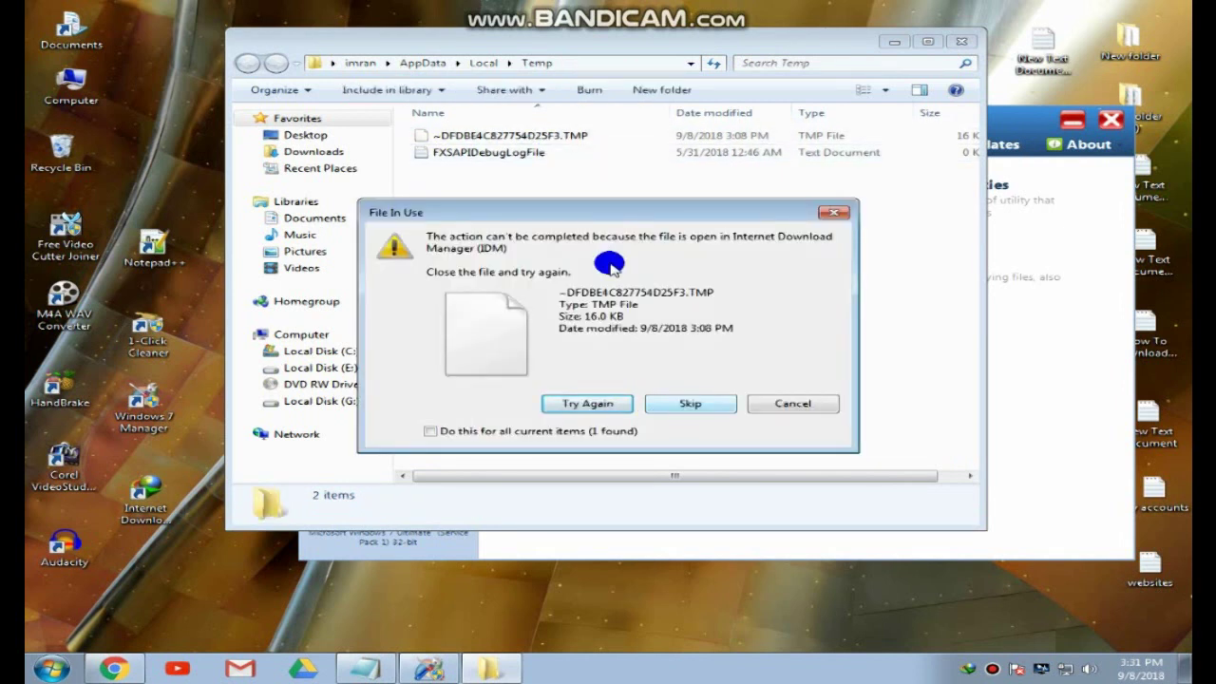
pyautogui.moveTo(589, 206); pyautogui.dragTo(611, 202)
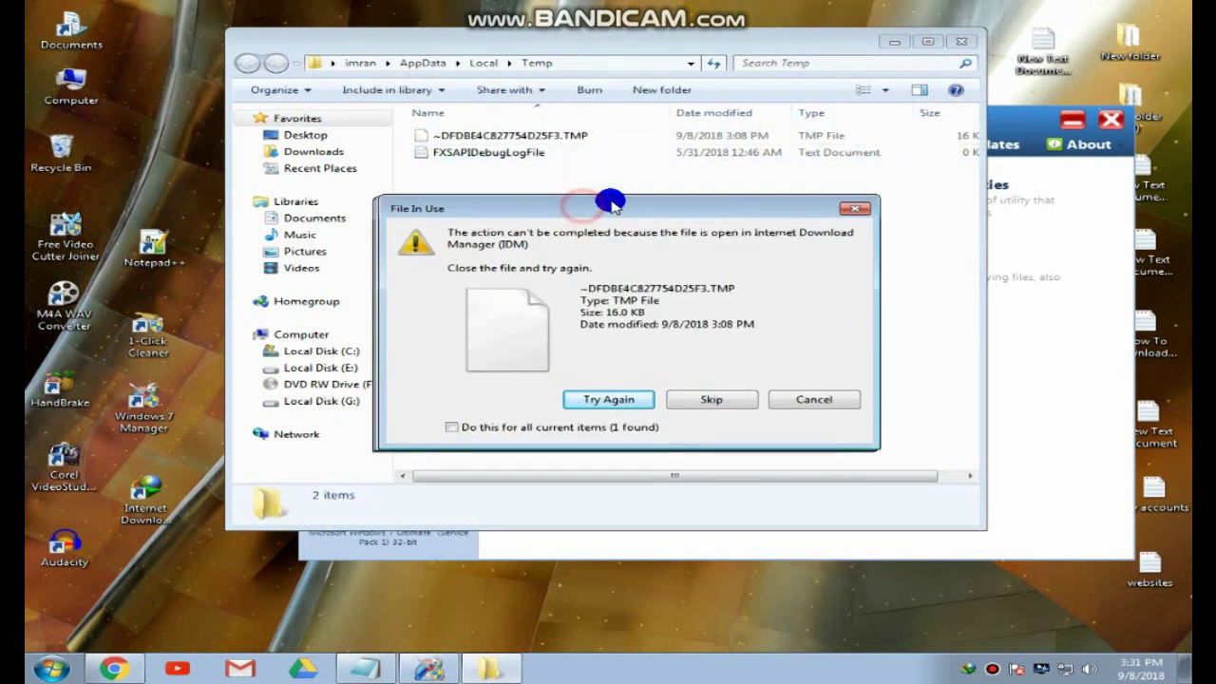
pyautogui.click(712, 400)
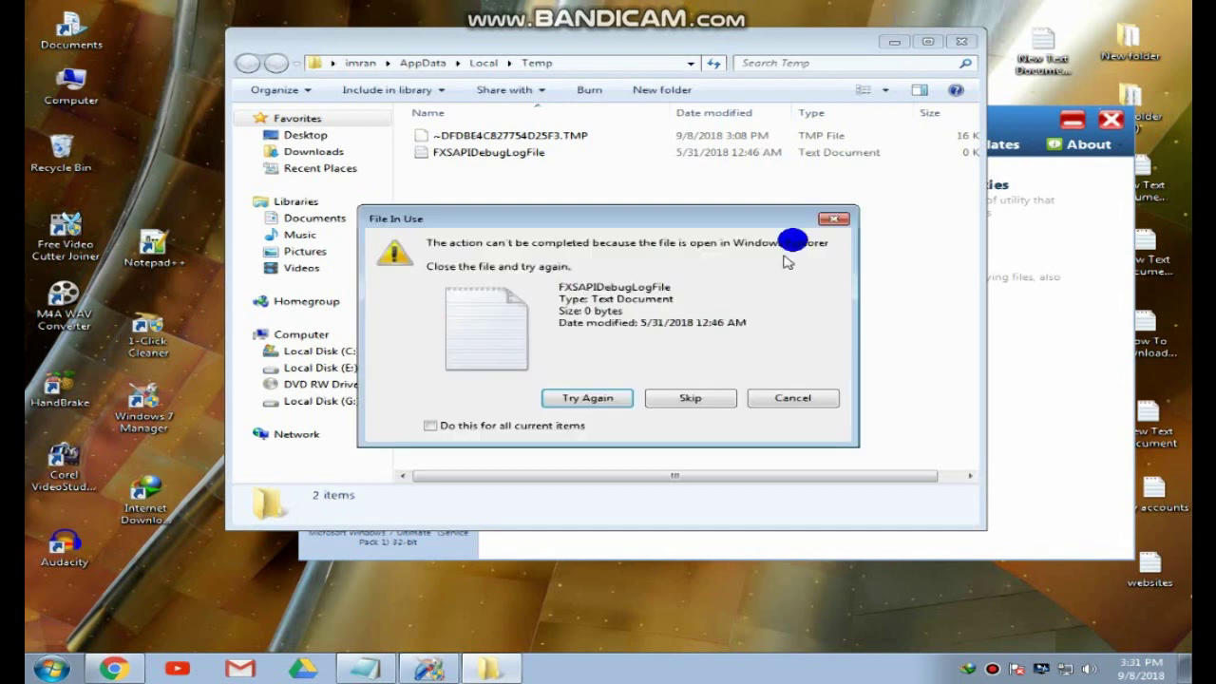
pyautogui.click(676, 400)
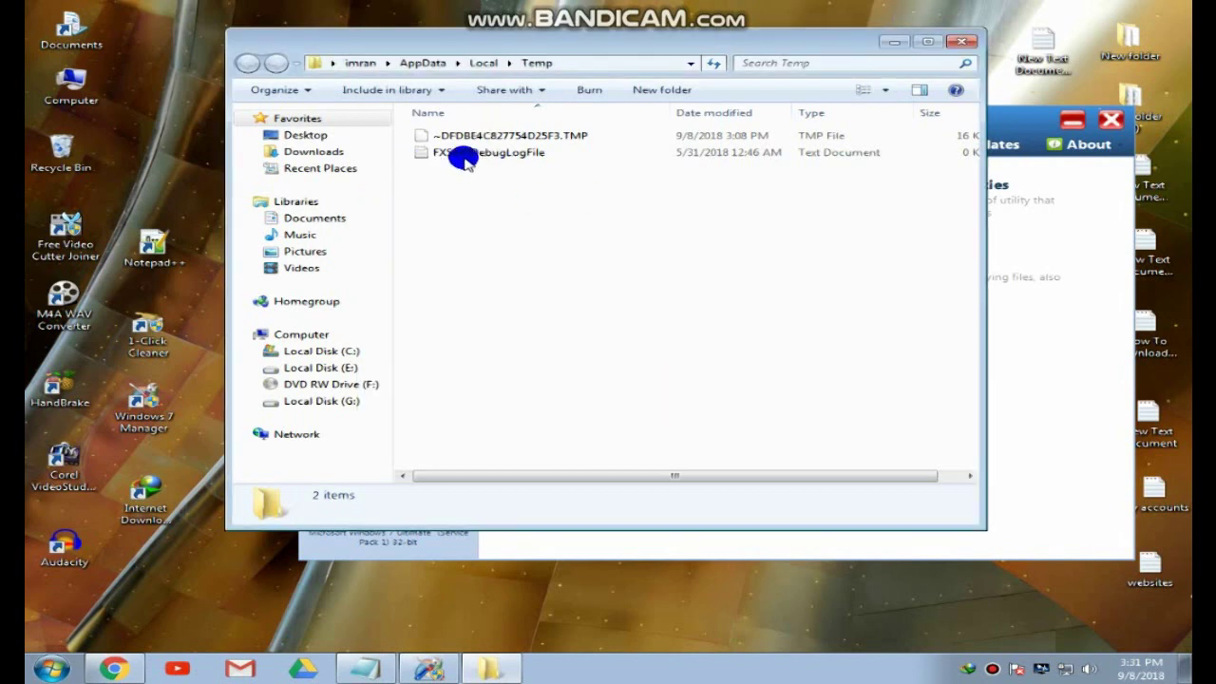
pyautogui.click(964, 43)
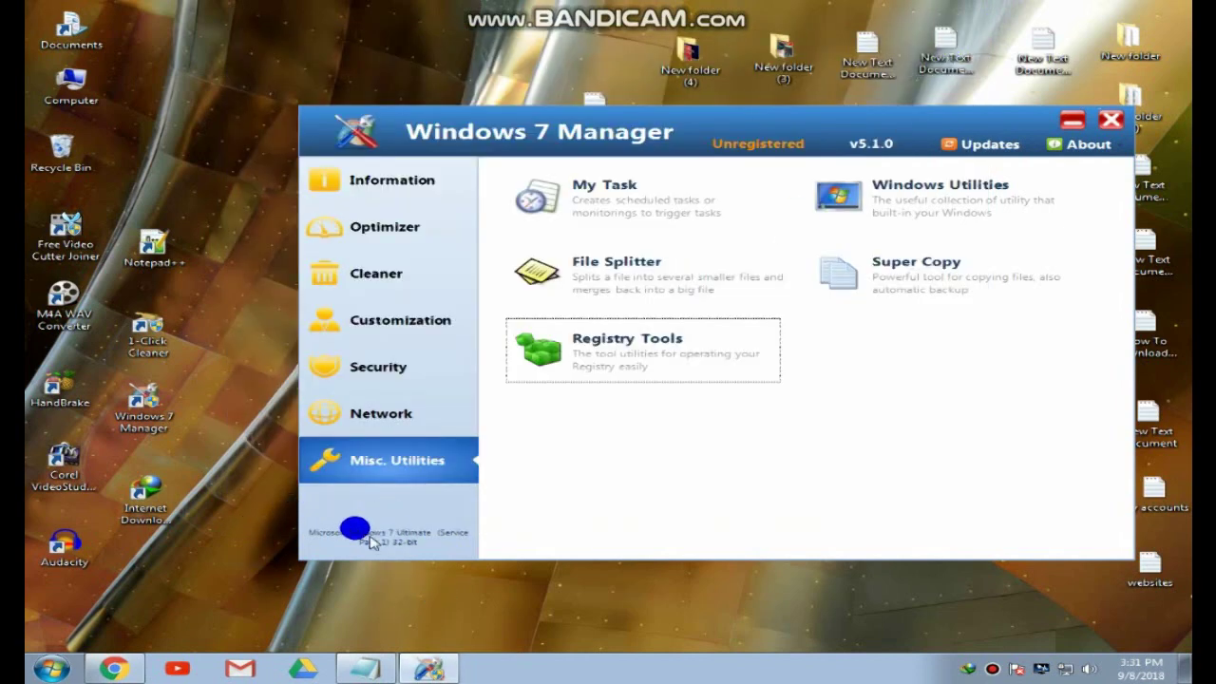
# Step: Launch the Registry Editor by searching for regedit, and minimize the Registry Tools window
pyautogui.click(52, 668)
pyautogui.click(92, 622)
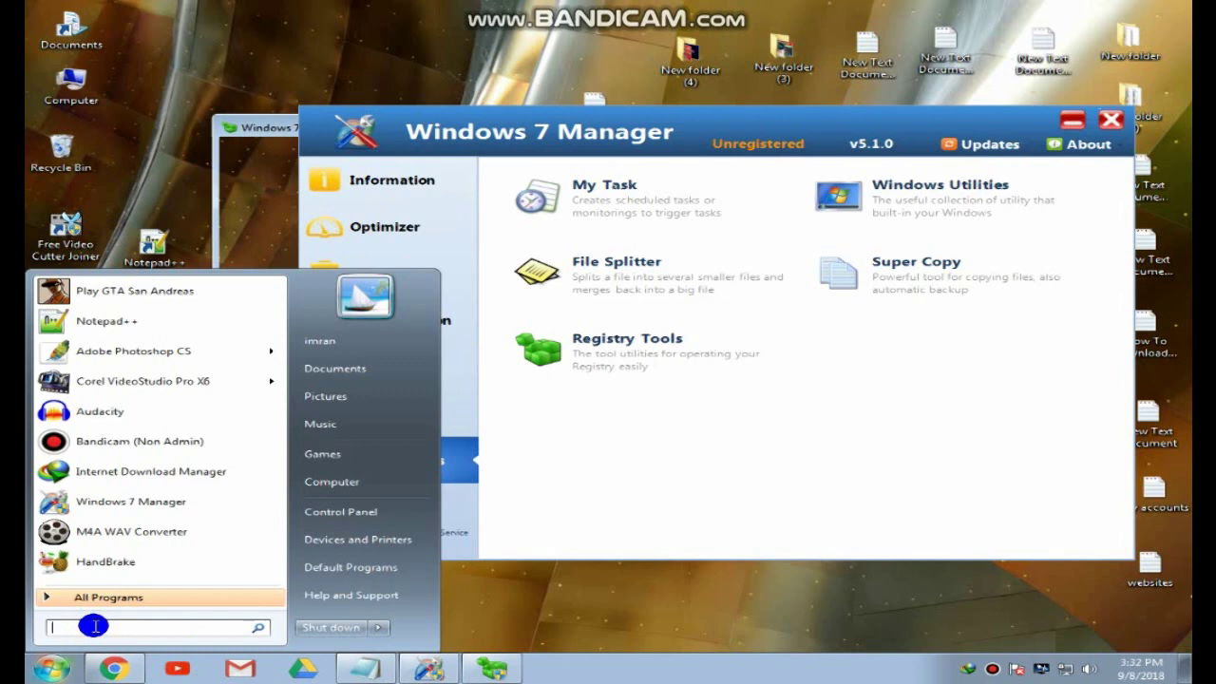
pyautogui.write('re')
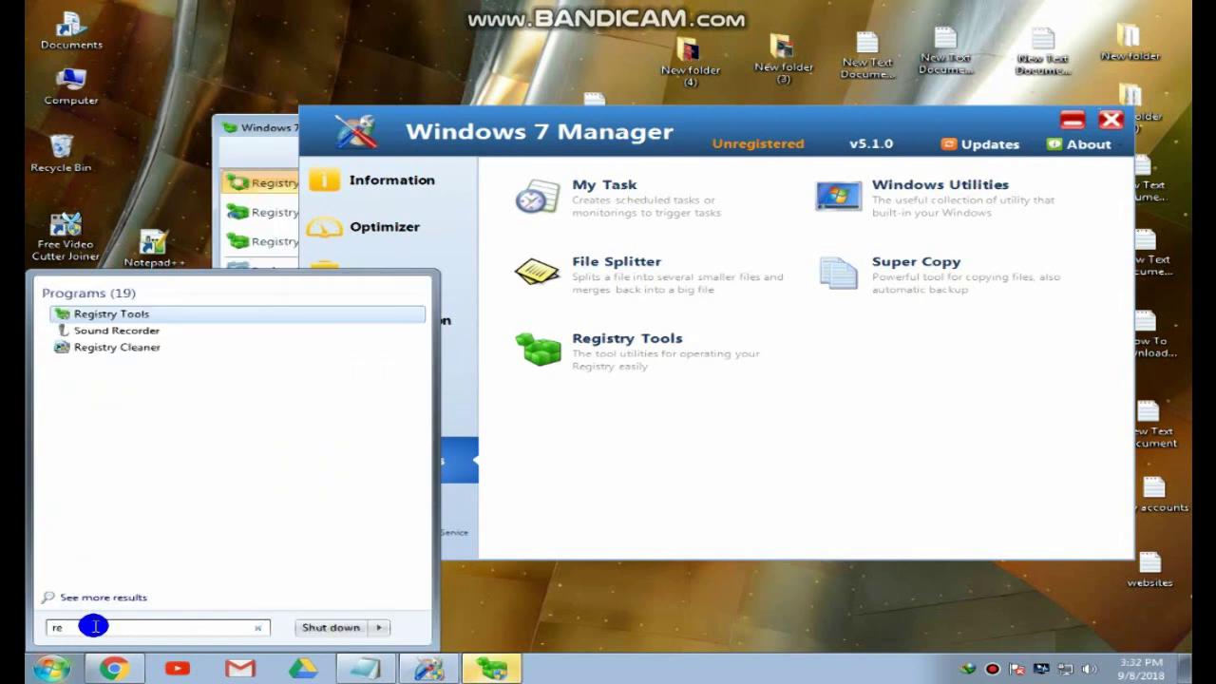
pyautogui.write('gedit')
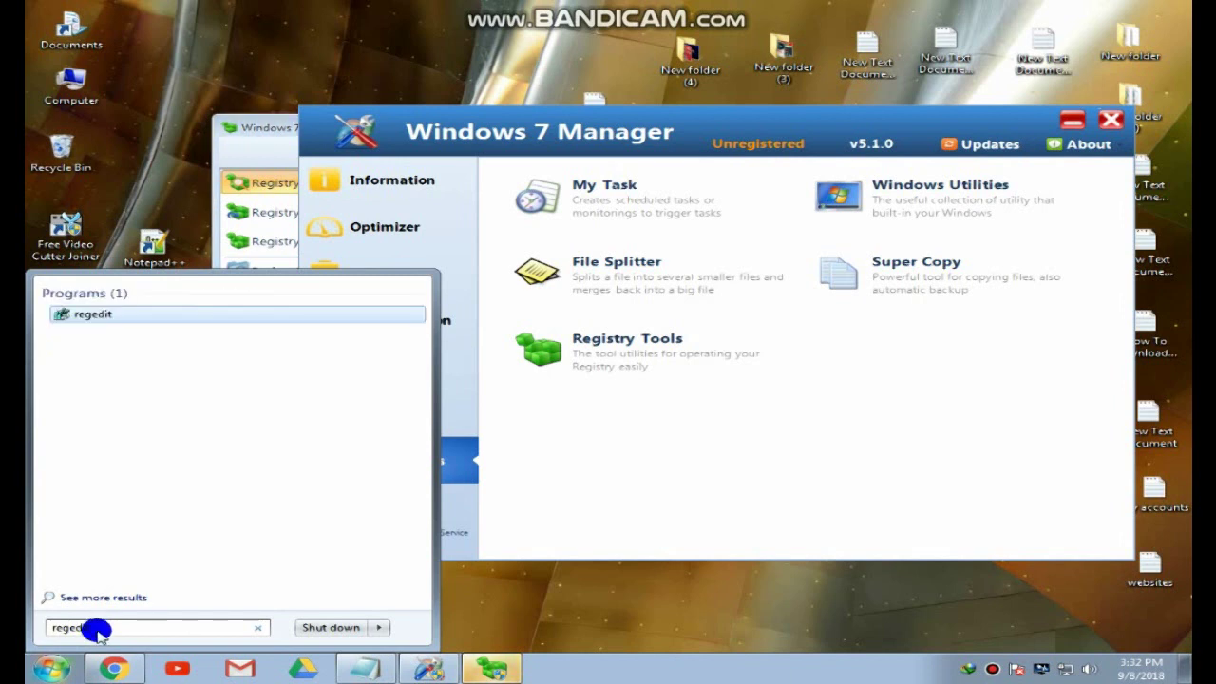
pyautogui.press('Escape')
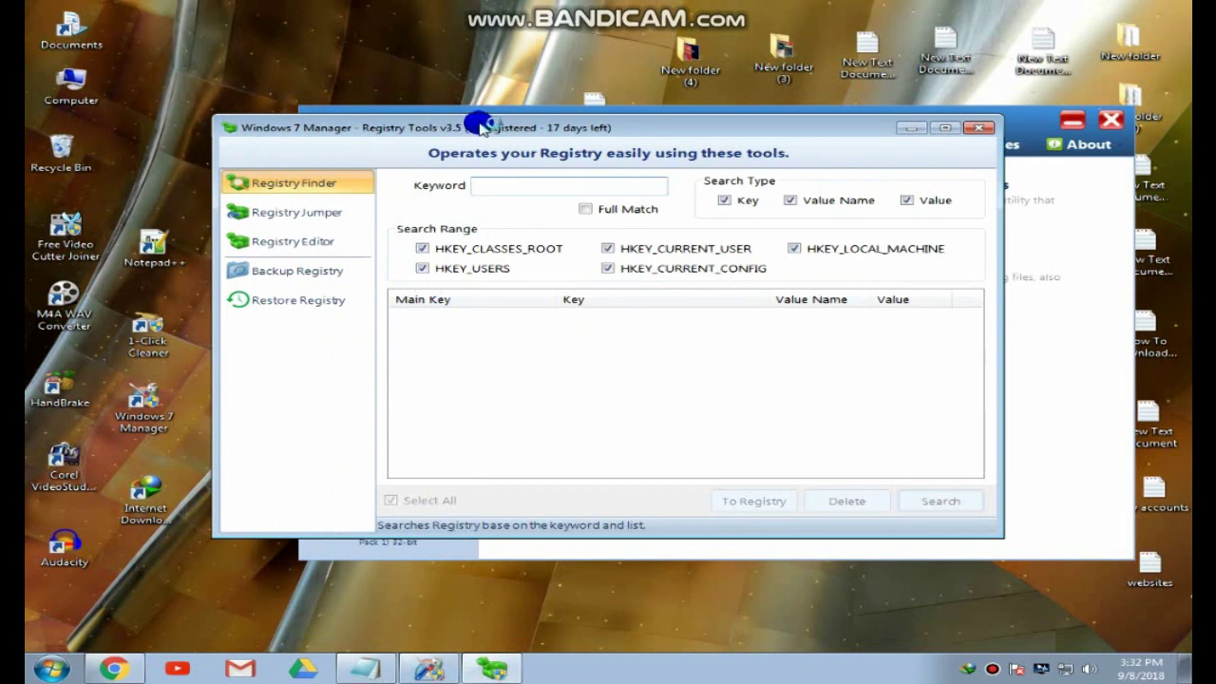
pyautogui.click(912, 133)
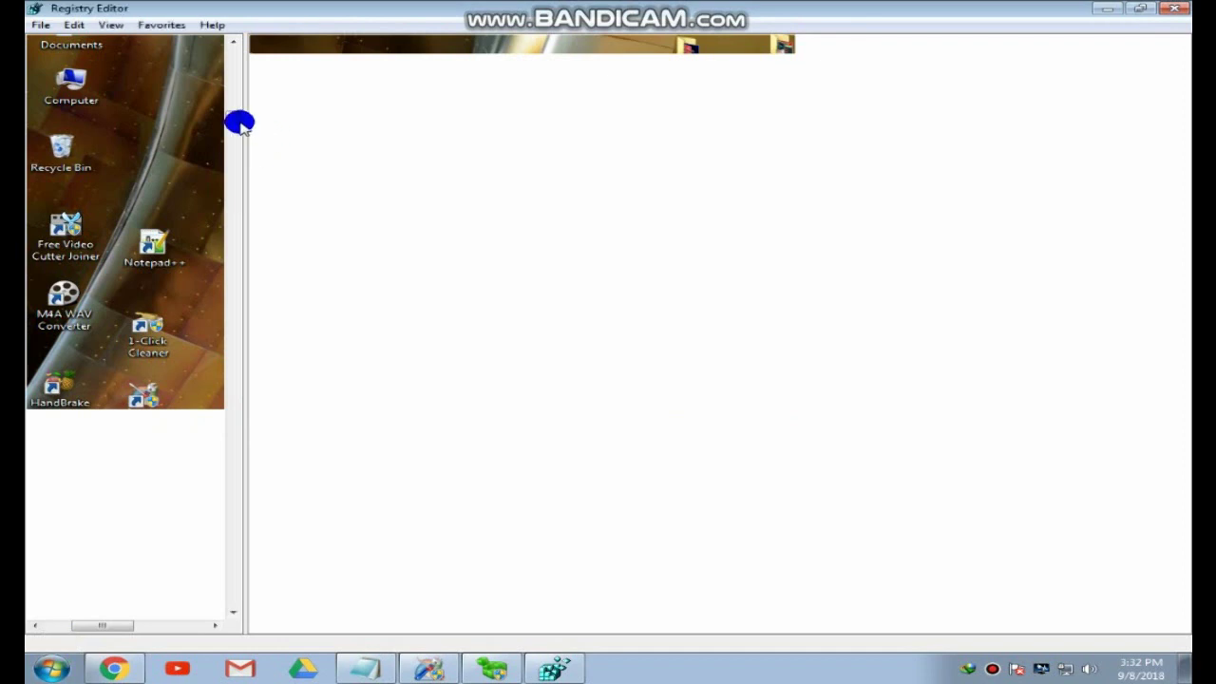
# Step: Collapse the HKEY_CLASSES_ROOT branch in the registry tree
pyautogui.moveTo(109, 625); pyautogui.dragTo(84, 631)
pyautogui.moveTo(228, 114); pyautogui.dragTo(238, 54)
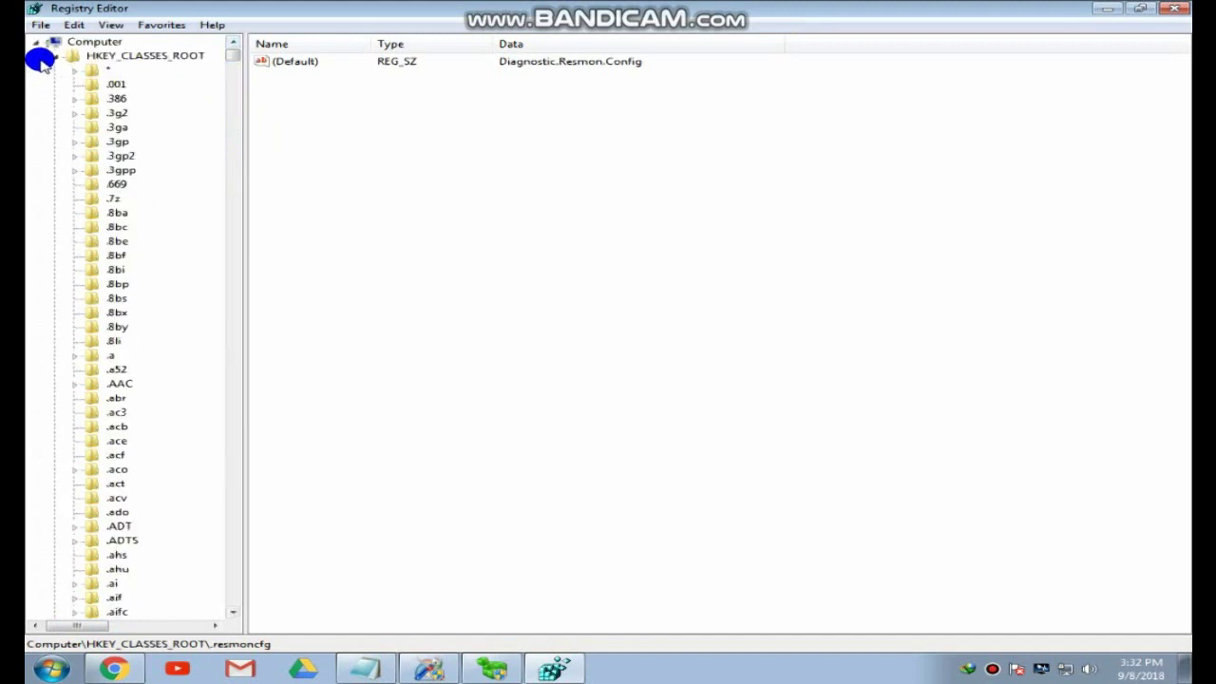
pyautogui.click(55, 56)
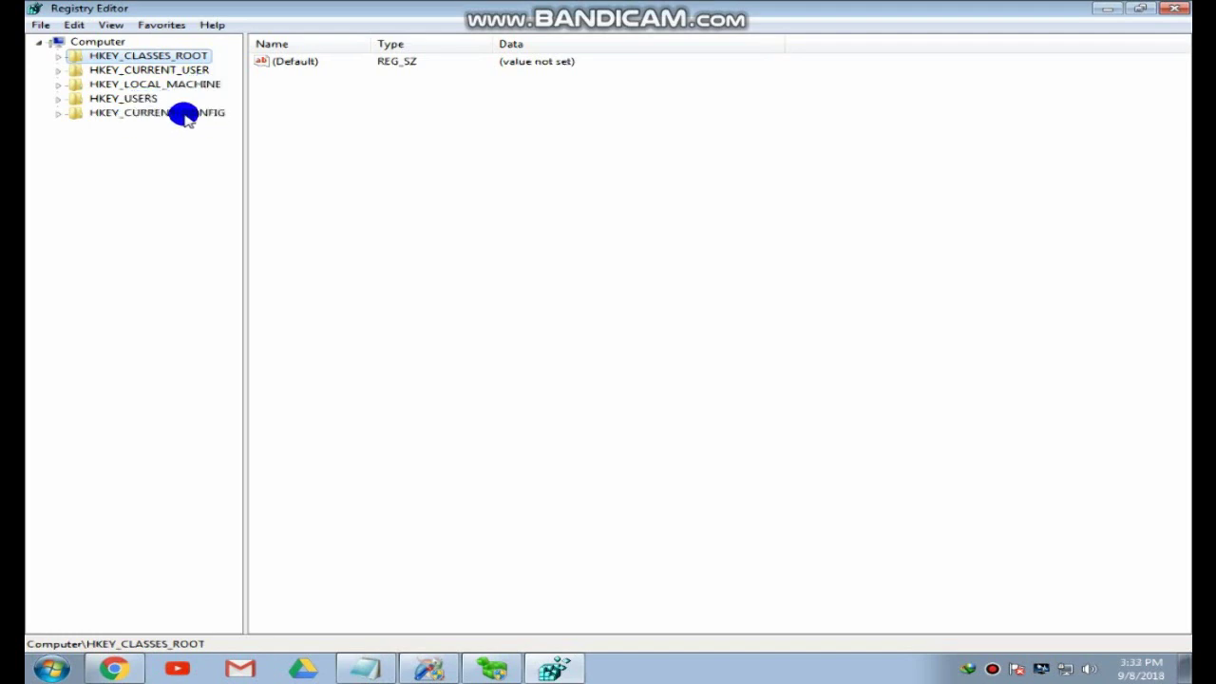
# Step: Expand HKEY_CURRENT_USER and its Software key, and select the DownloadManager key to show its values
pyautogui.doubleClick(162, 70)
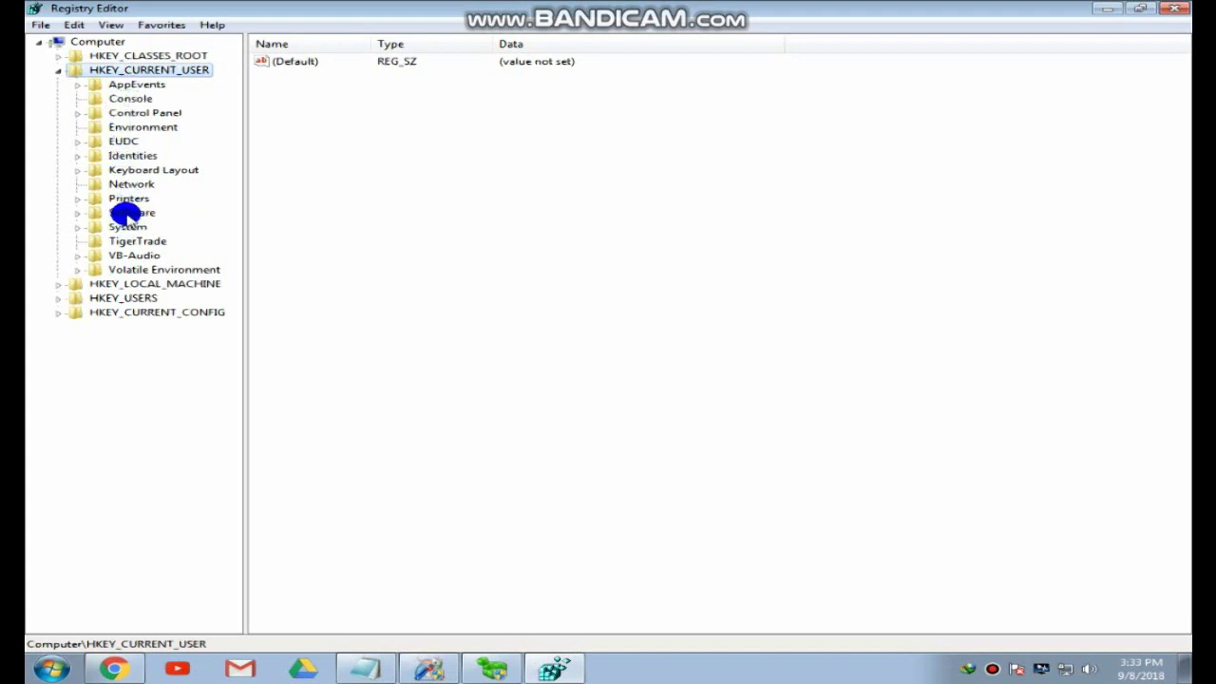
pyautogui.doubleClick(126, 214)
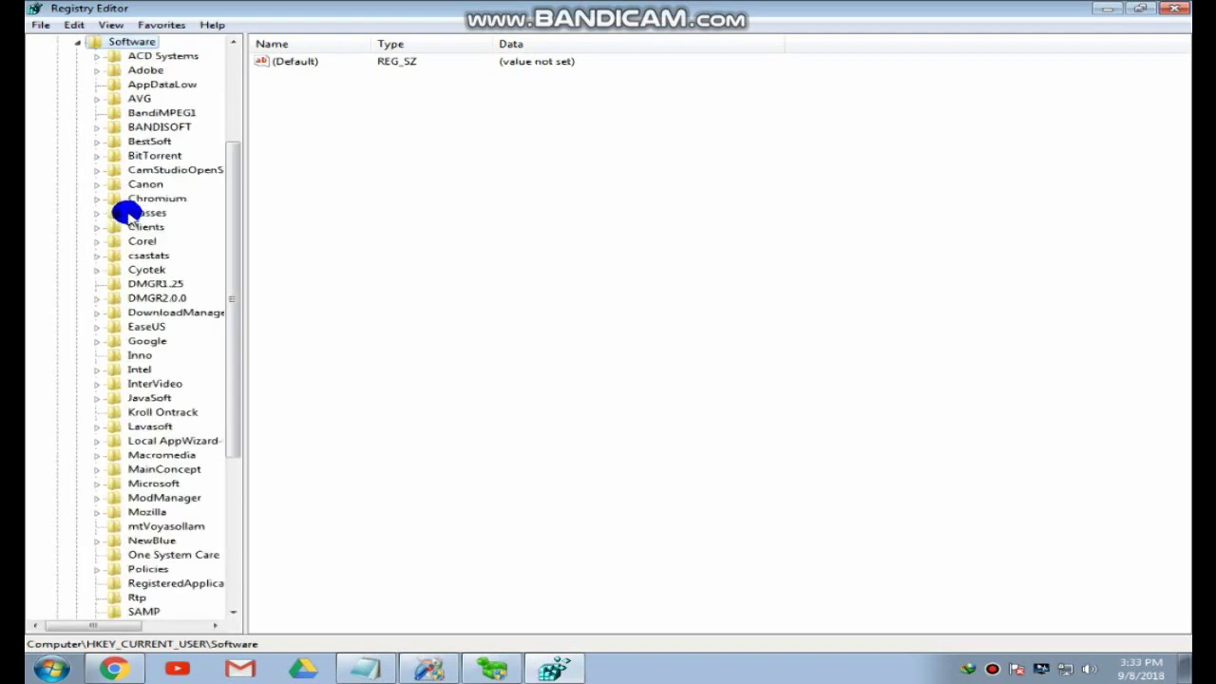
pyautogui.moveTo(237, 190); pyautogui.dragTo(237, 114)
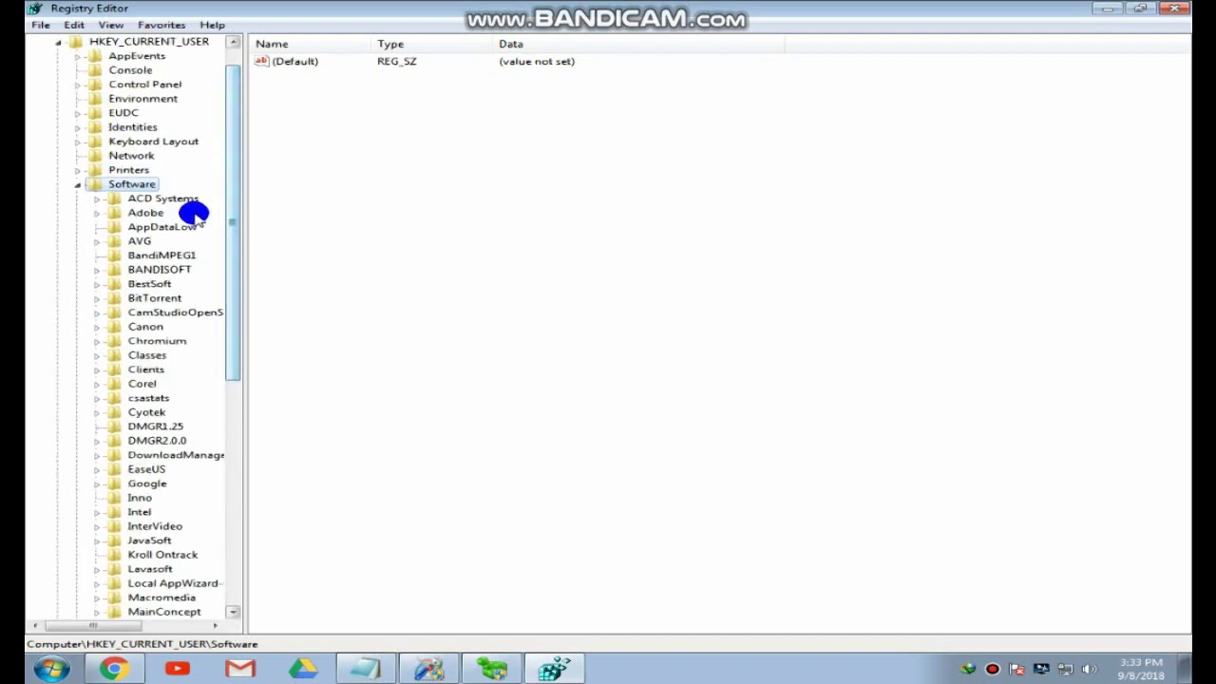
pyautogui.moveTo(234, 218); pyautogui.dragTo(229, 403)
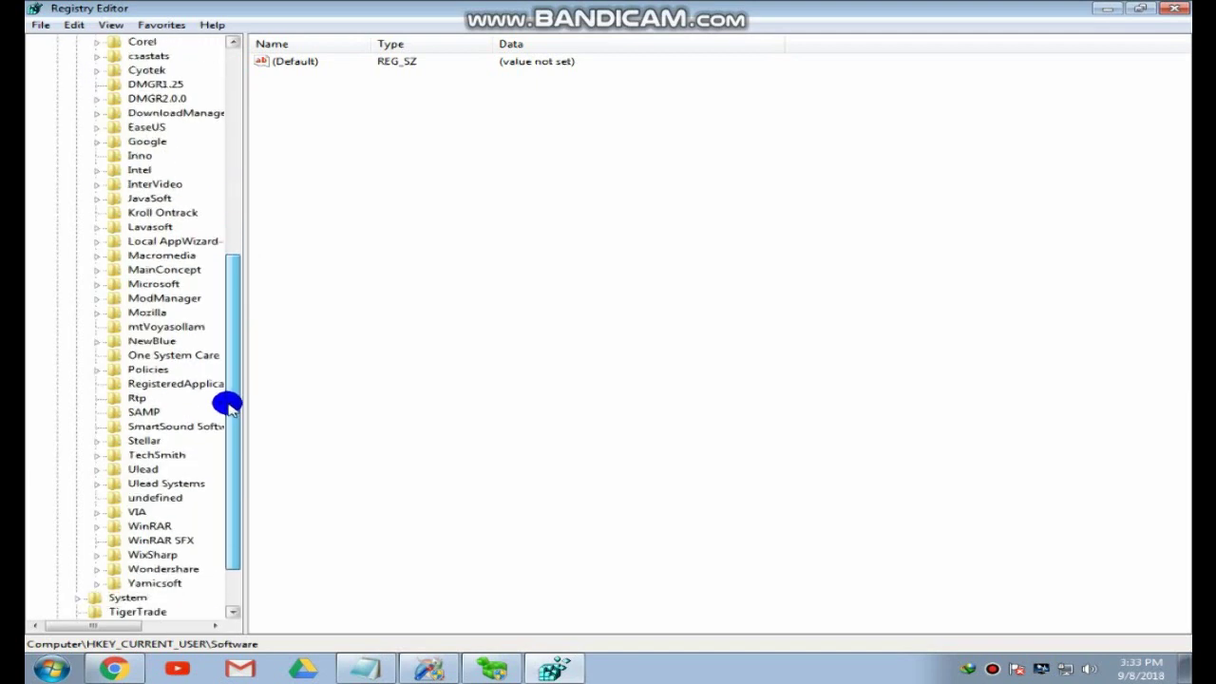
pyautogui.moveTo(228, 403); pyautogui.dragTo(239, 225)
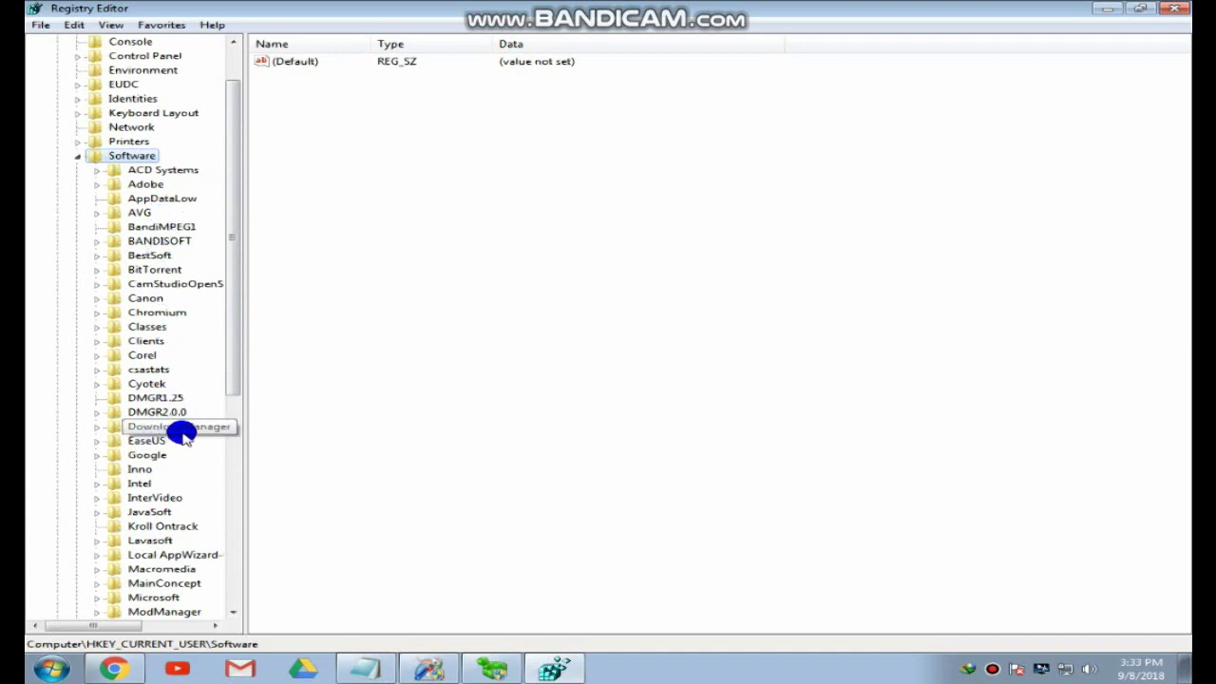
pyautogui.click(160, 427)
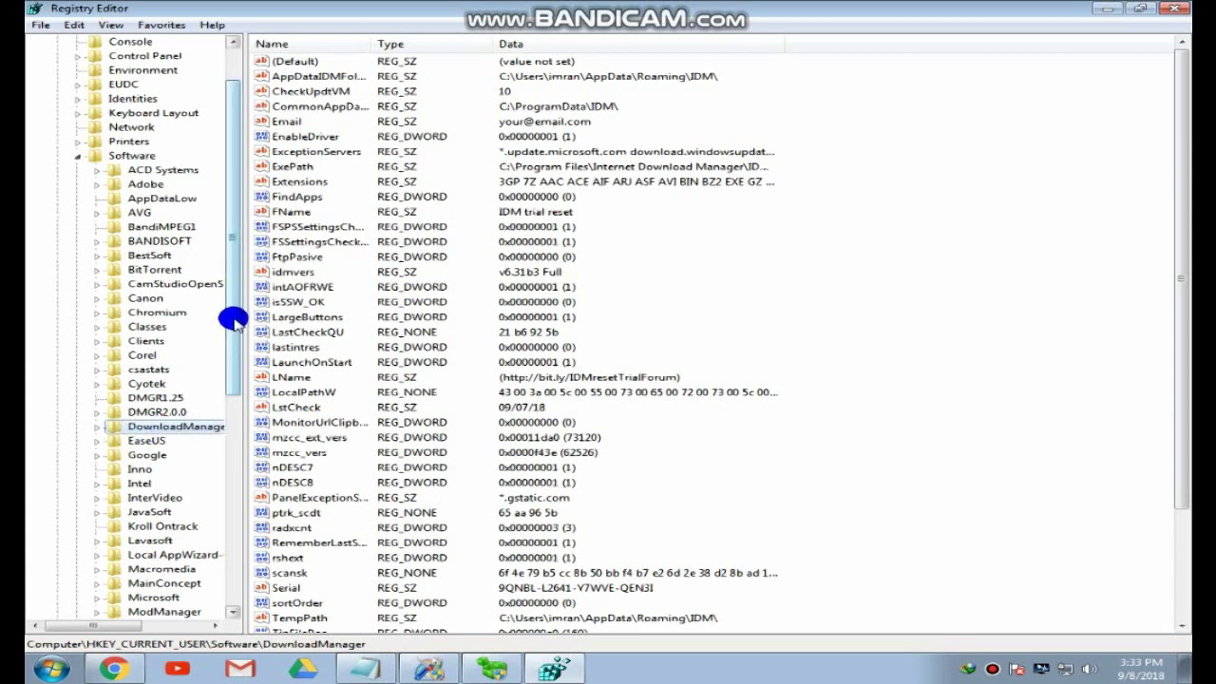
pyautogui.moveTo(232, 321); pyautogui.dragTo(232, 230)
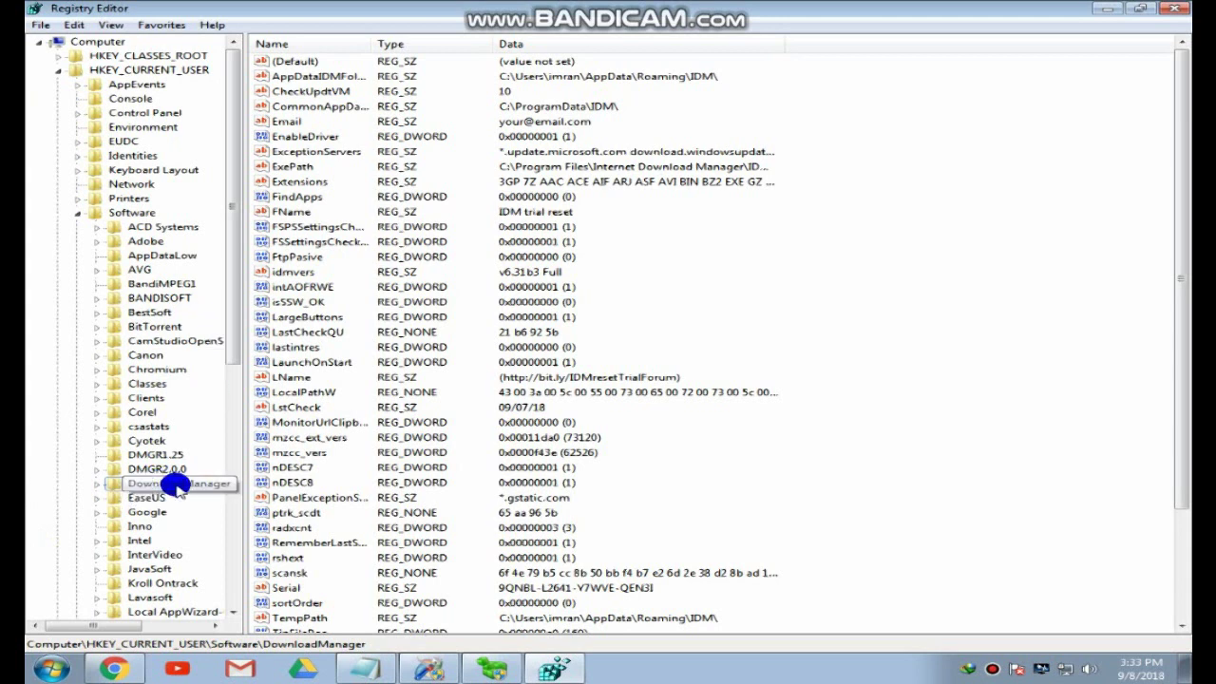
pyautogui.moveTo(231, 272); pyautogui.dragTo(221, 224)
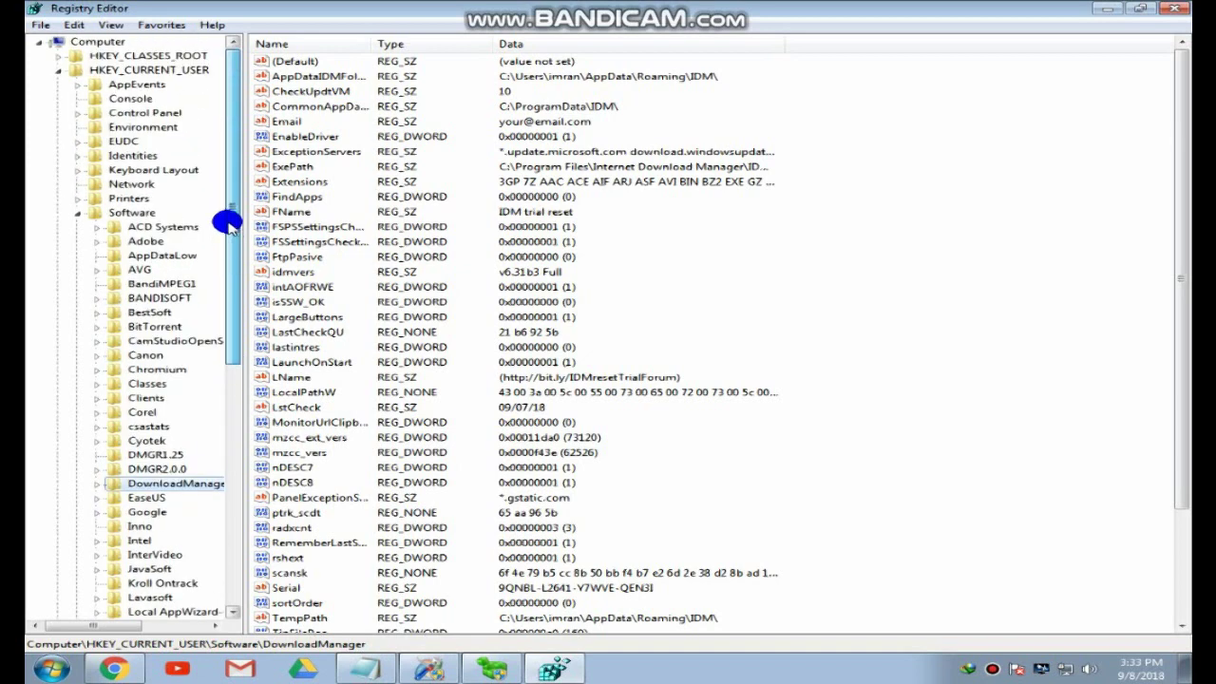
# Step: Collapse the HKEY_CURRENT_USER branch so that only the main registry hives are listed under Computer
pyautogui.click(42, 46)
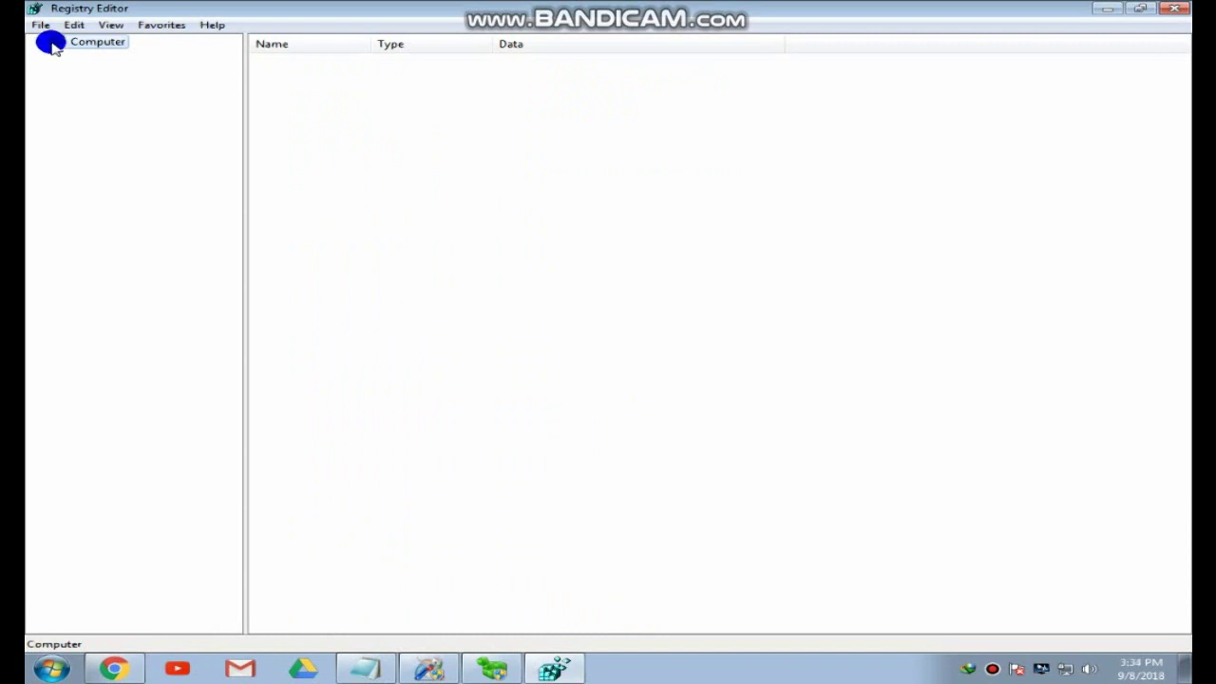
pyautogui.click(49, 42)
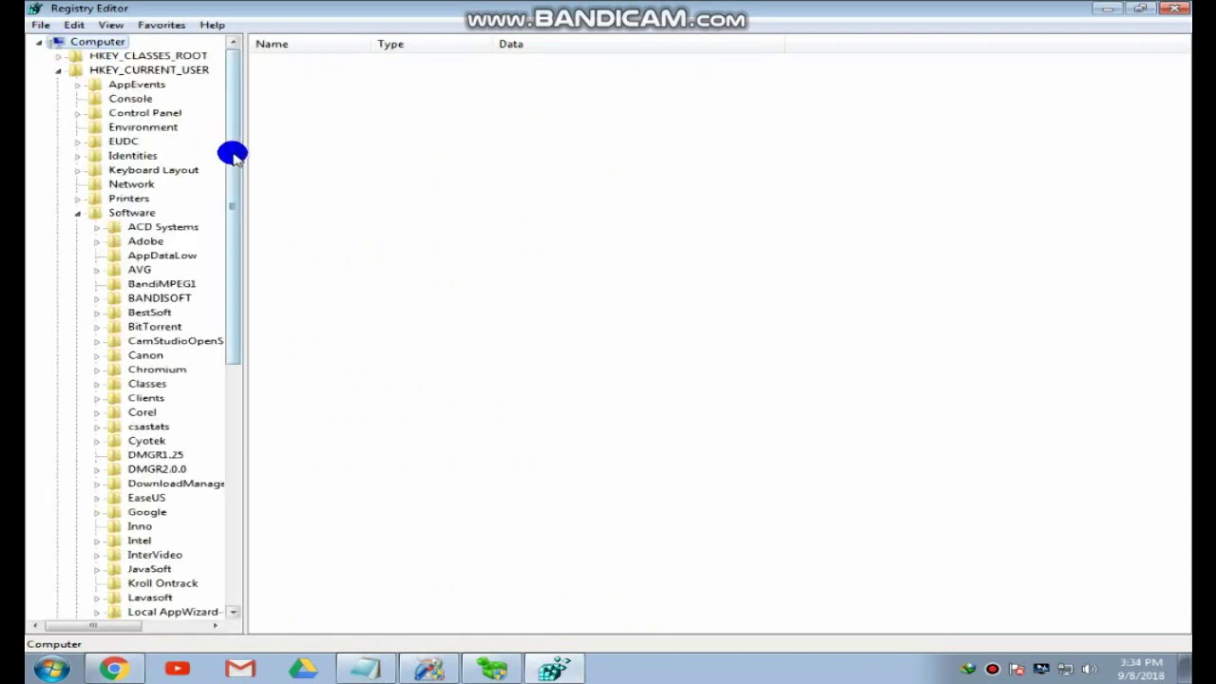
pyautogui.click(59, 71)
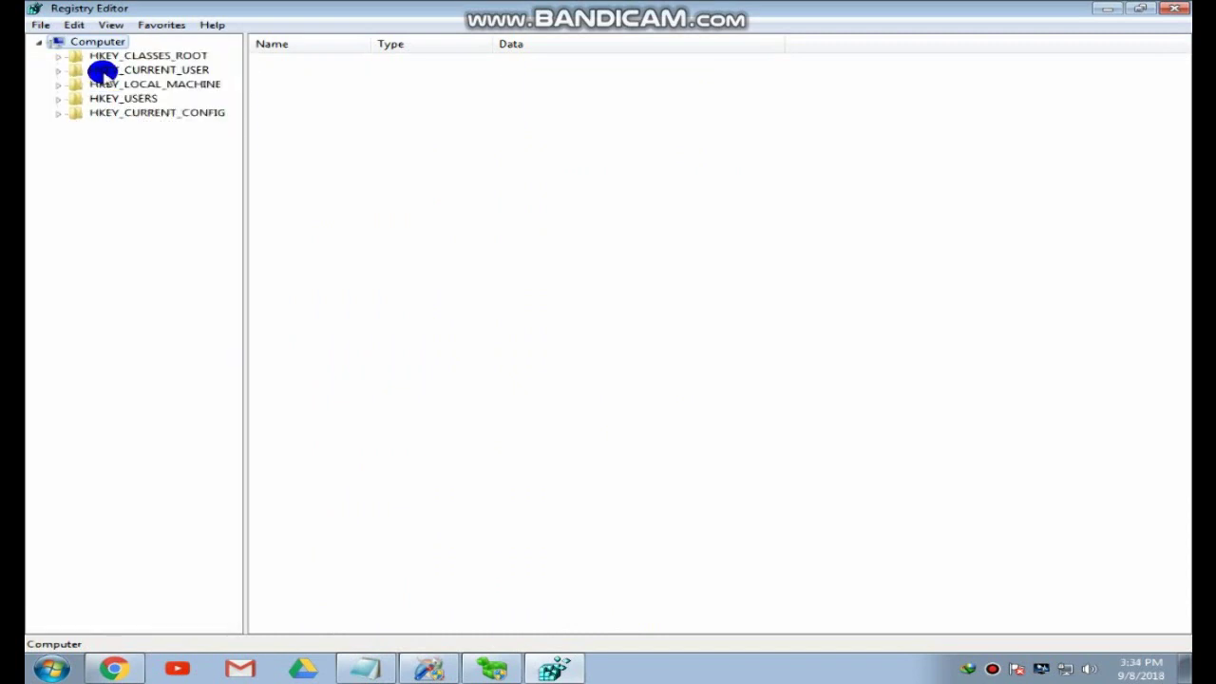
# Step: Show the values of the Internet Download Manager key under HKEY_LOCAL_MACHINE\SOFTWARE, and close the Registry Editor
pyautogui.doubleClick(183, 88)
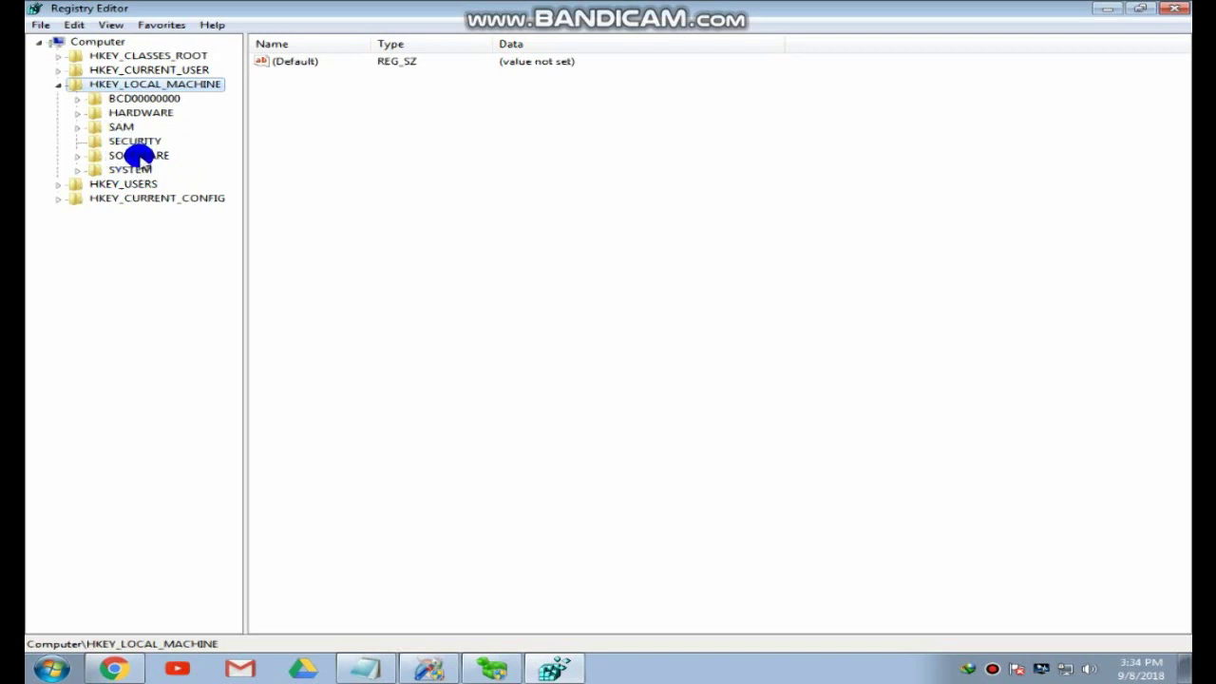
pyautogui.doubleClick(134, 157)
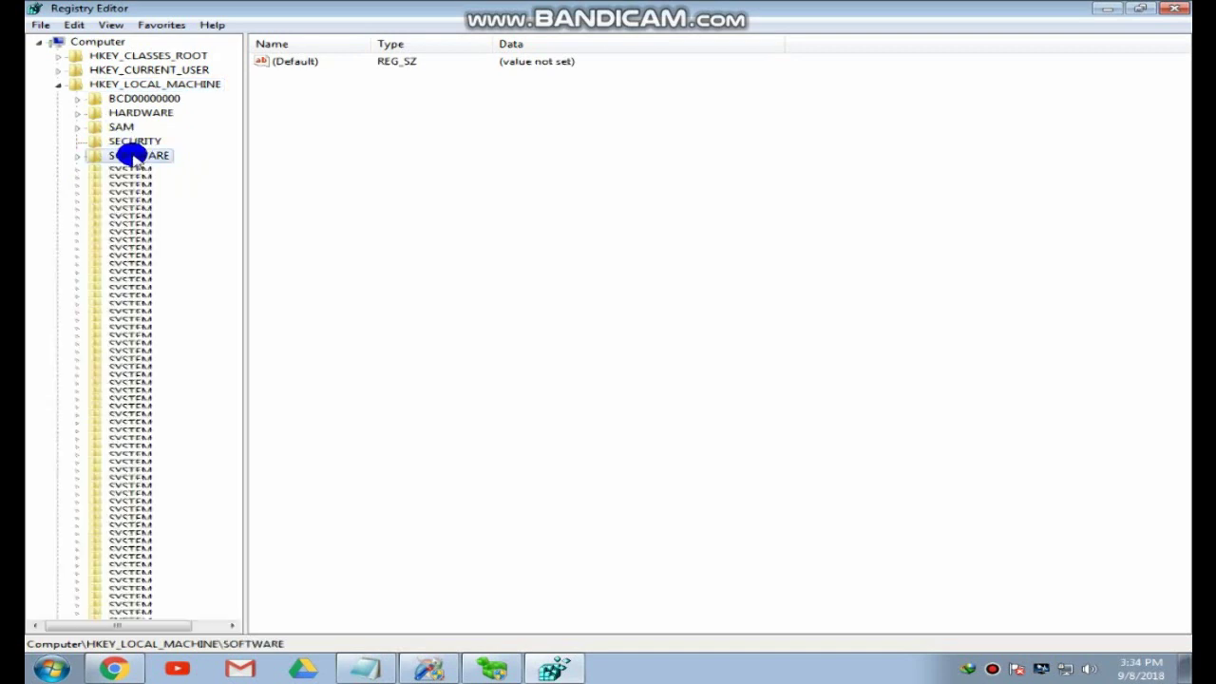
pyautogui.moveTo(229, 161); pyautogui.dragTo(228, 222)
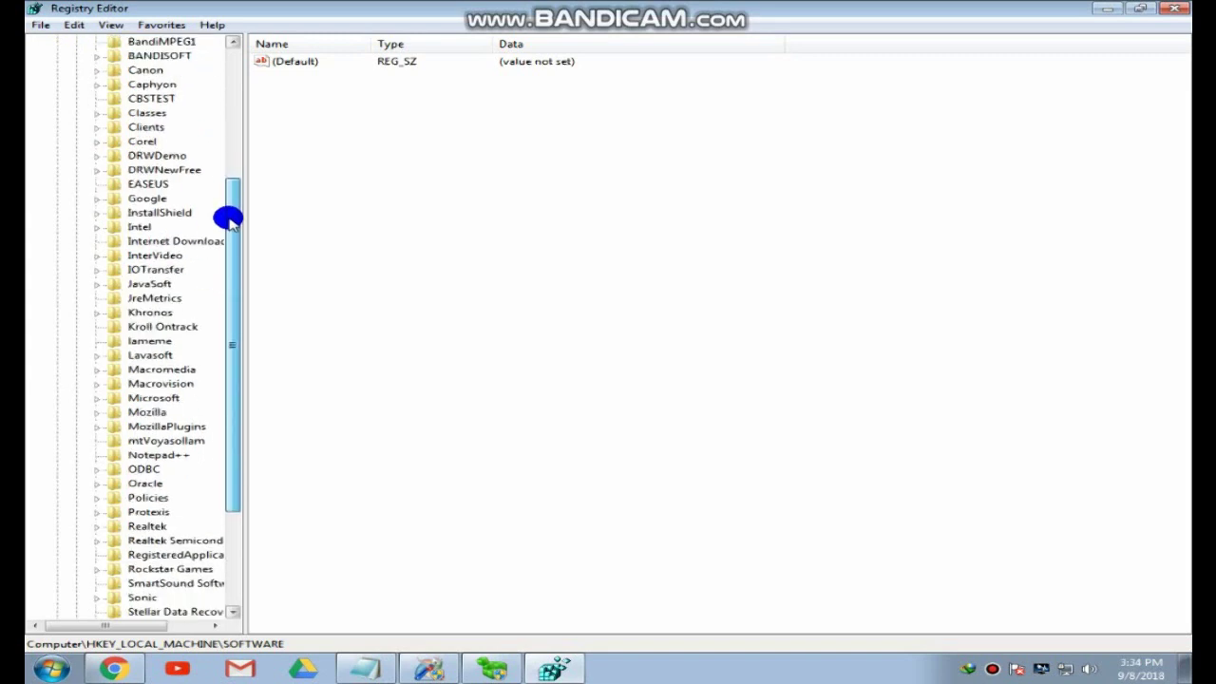
pyautogui.click(148, 240)
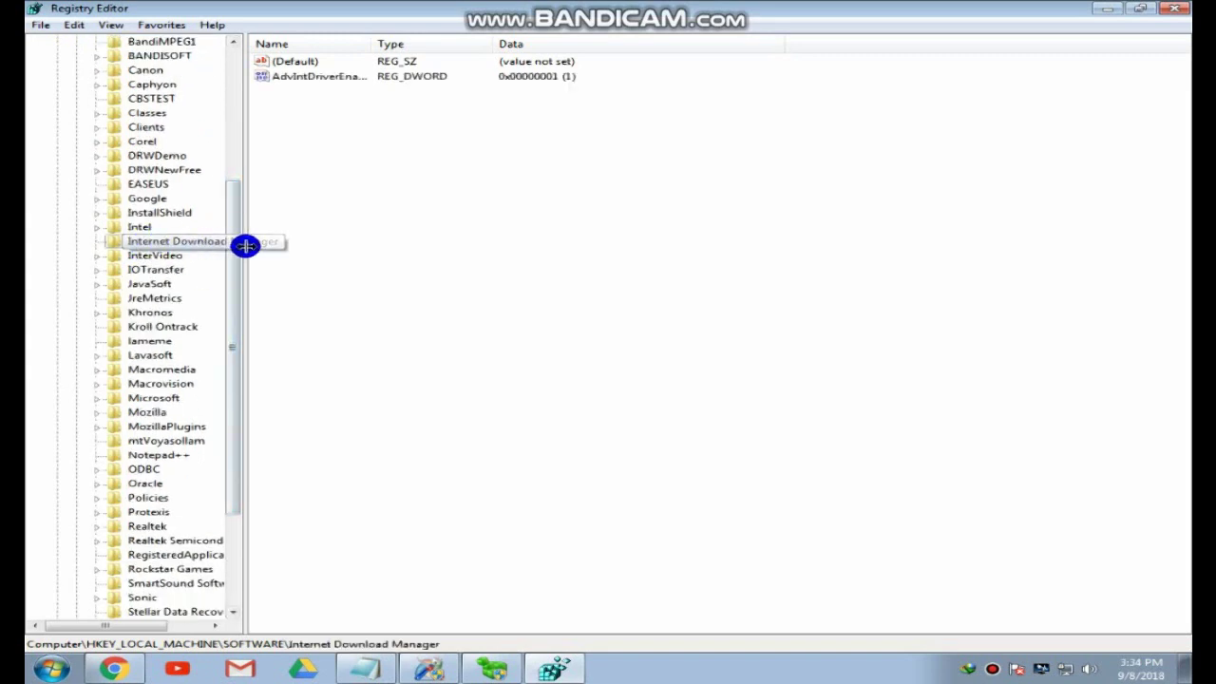
pyautogui.moveTo(236, 266); pyautogui.dragTo(231, 76)
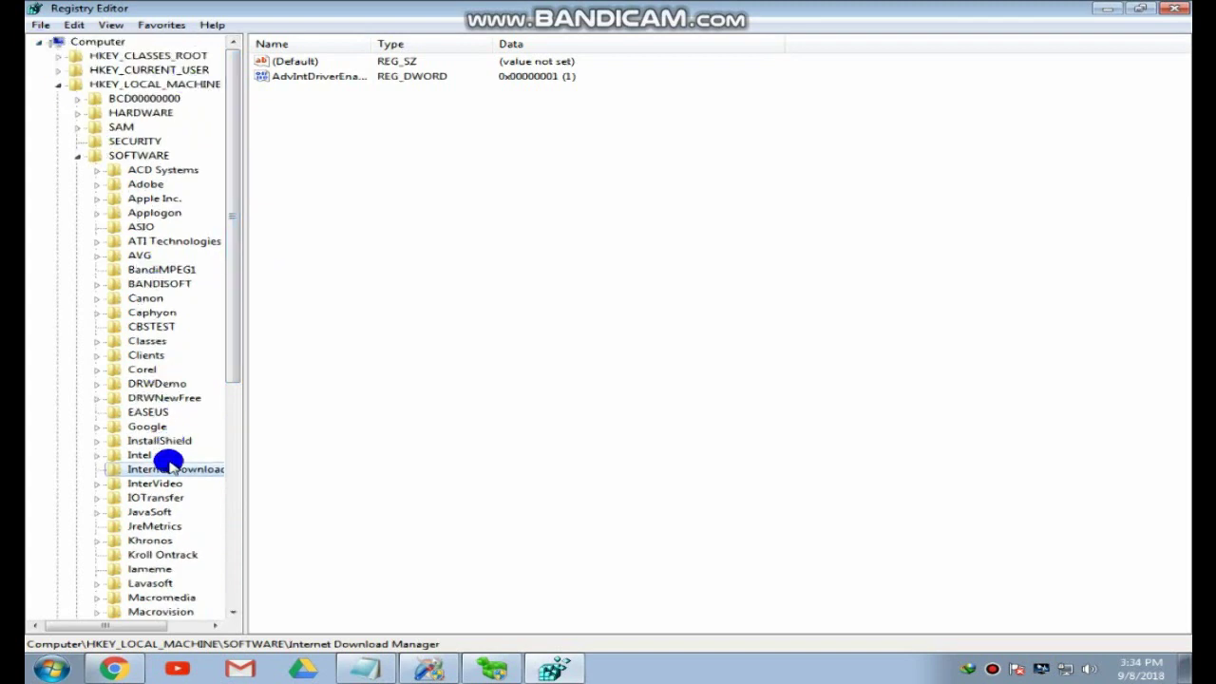
pyautogui.moveTo(230, 295); pyautogui.dragTo(238, 261)
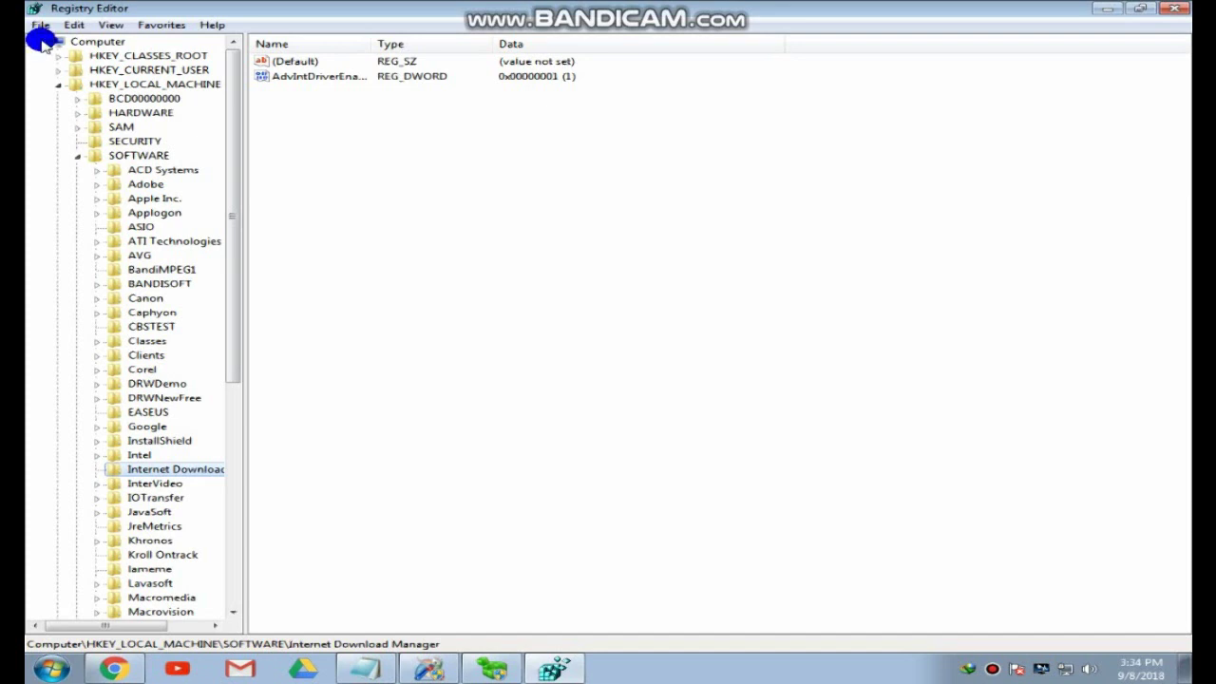
pyautogui.click(1176, 10)
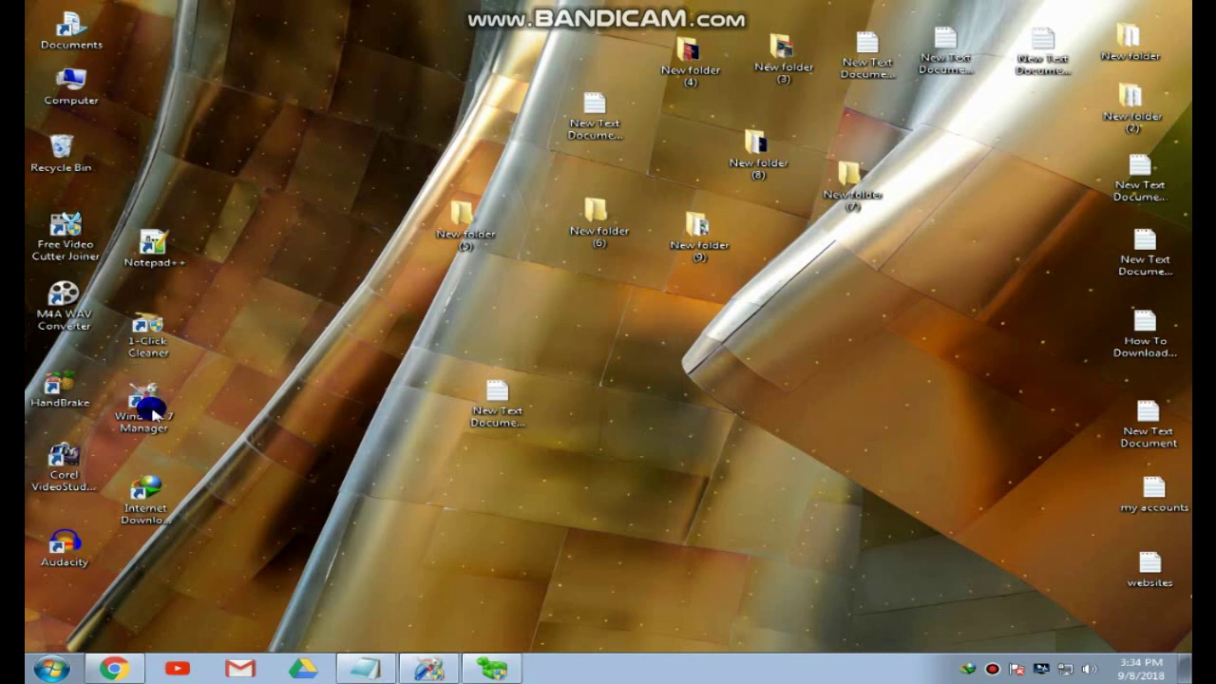
# Step: Search the registry for the keyword idm with Registry Finder in the Registry Tools window, then stop the search and close the window
pyautogui.moveTo(513, 675)
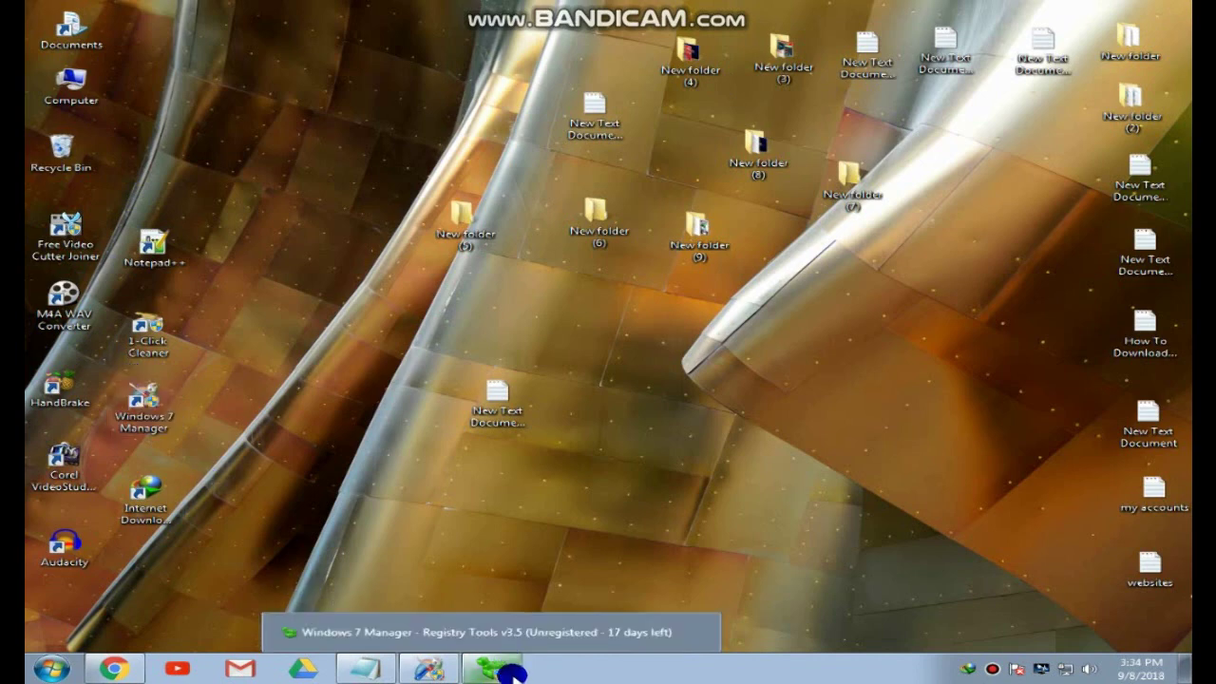
pyautogui.click(490, 669)
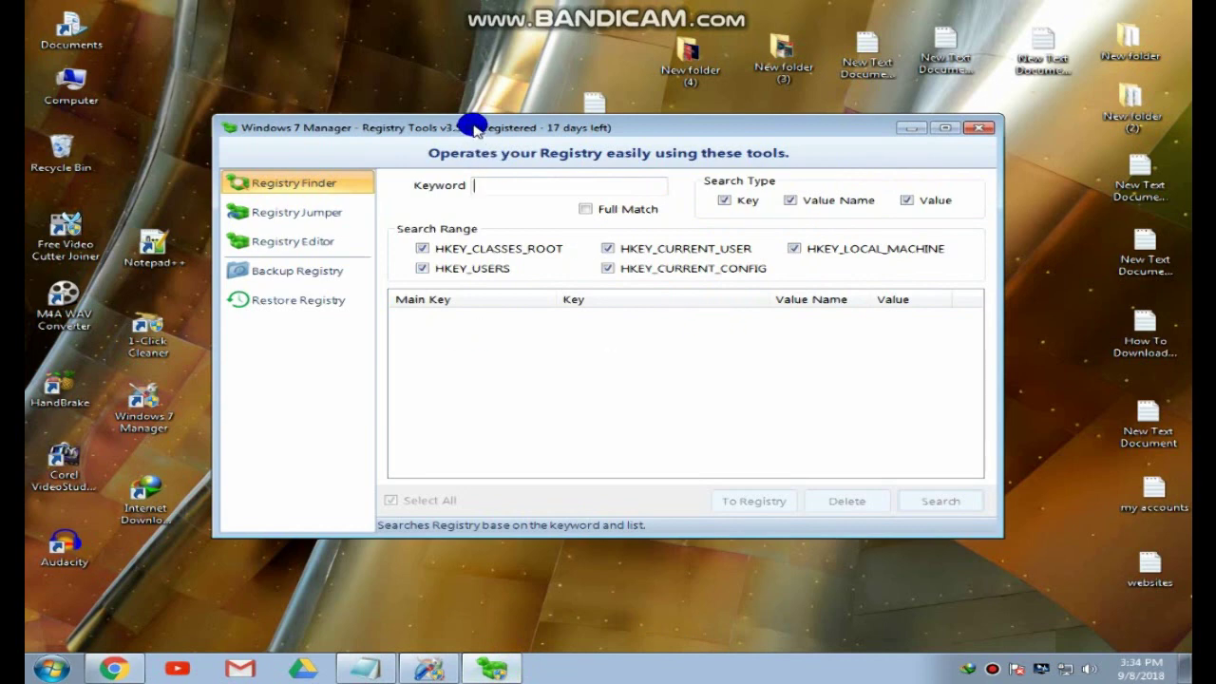
pyautogui.moveTo(472, 128); pyautogui.dragTo(448, 162)
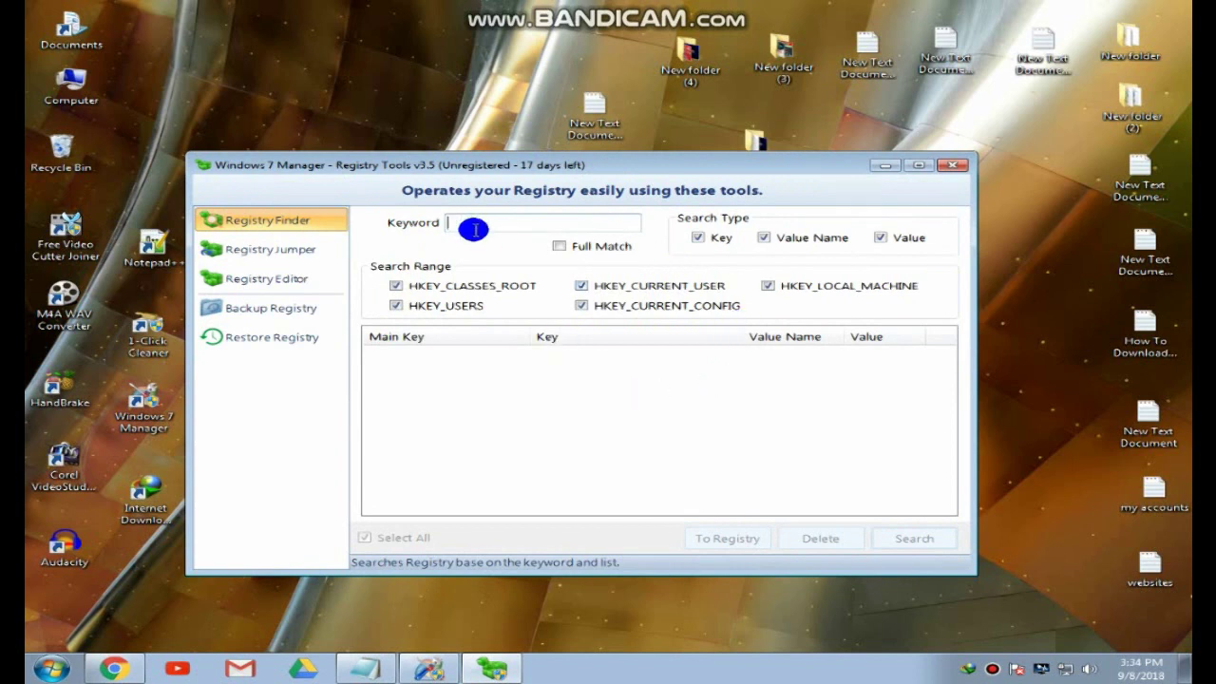
pyautogui.write('idm')
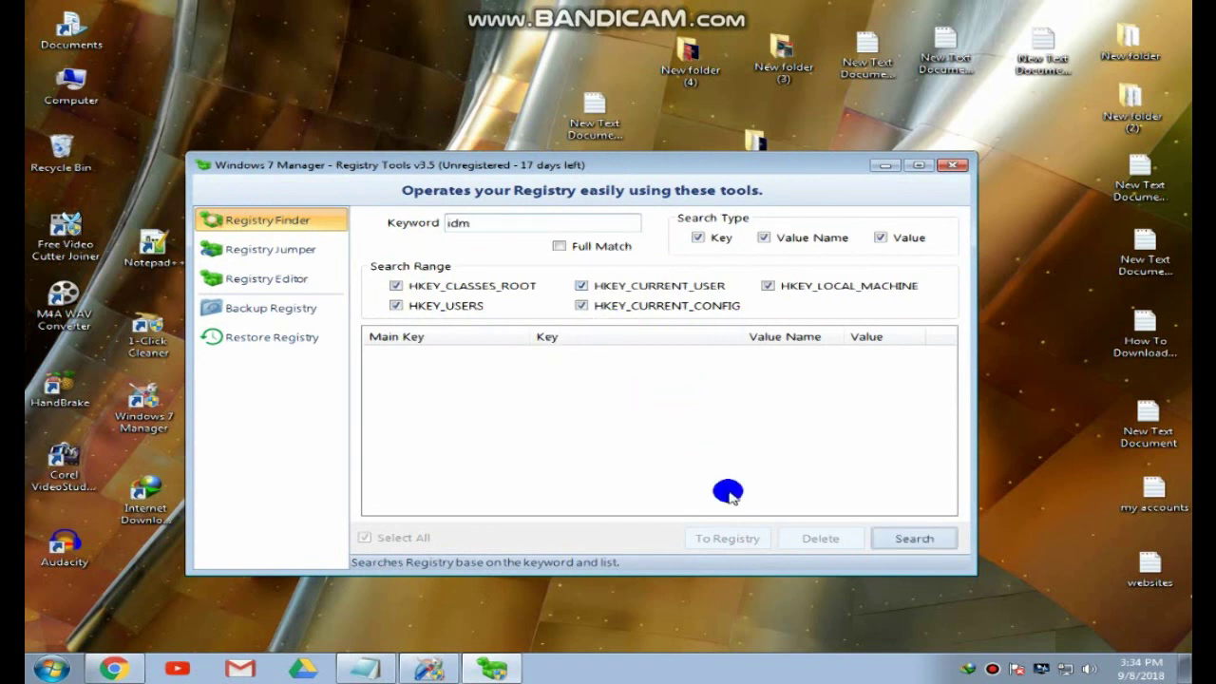
pyautogui.click(910, 538)
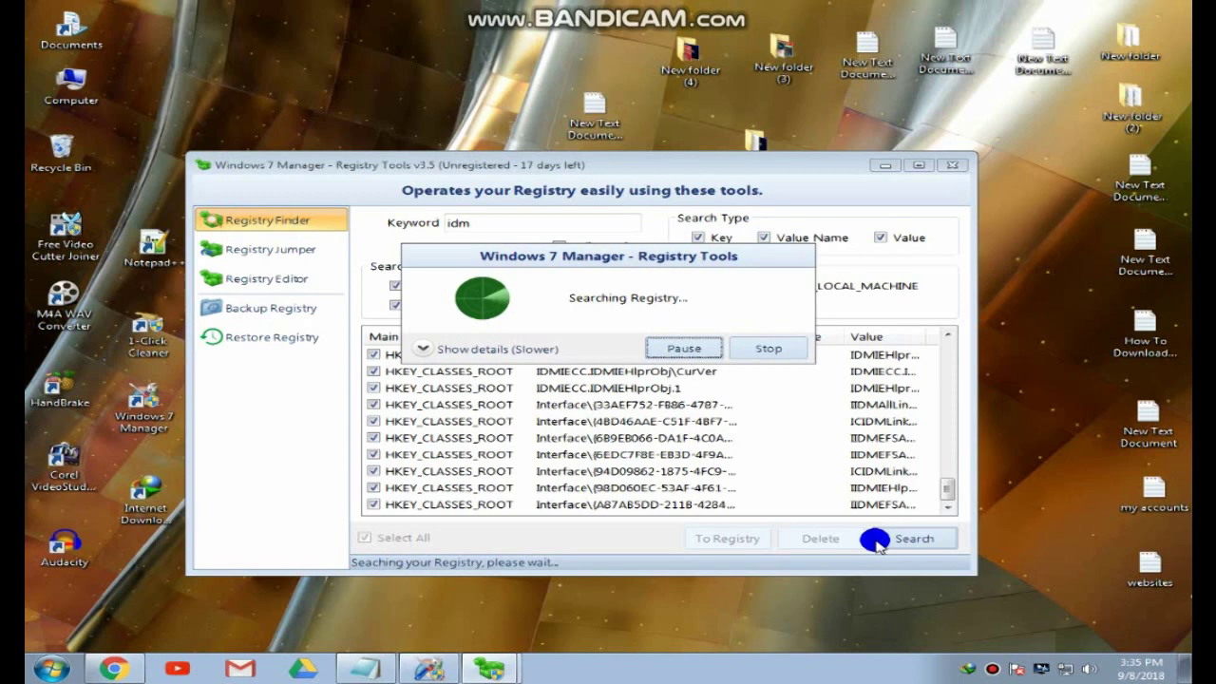
pyautogui.click(768, 345)
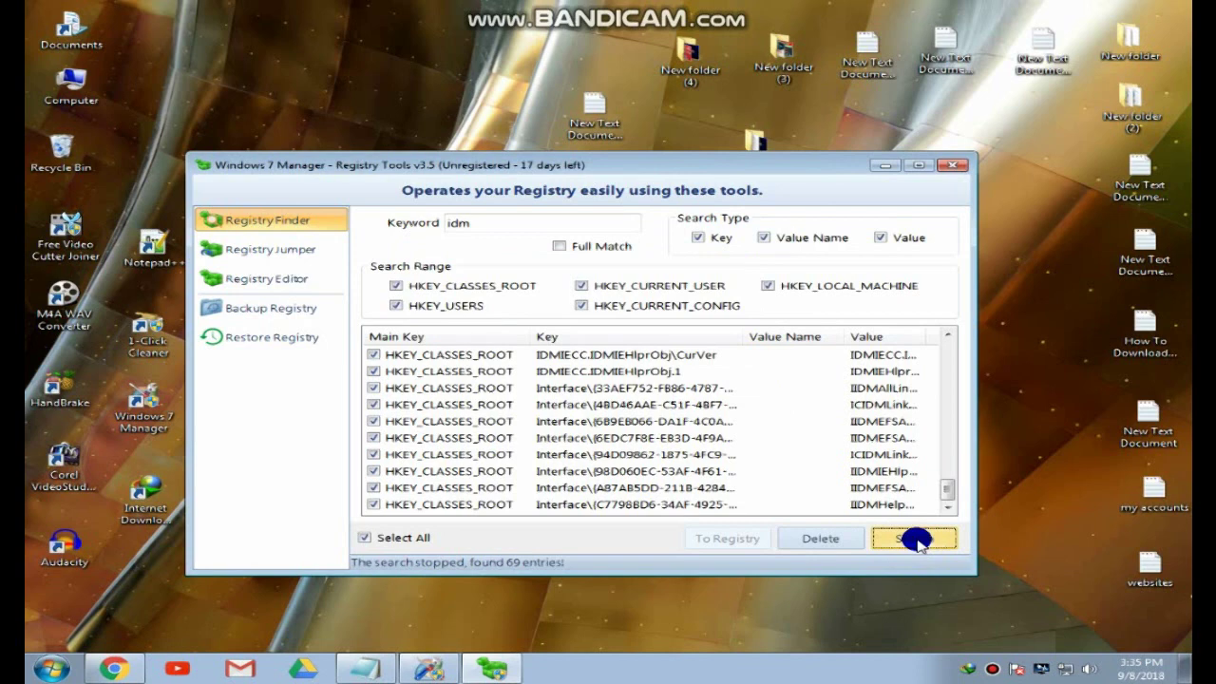
pyautogui.click(956, 167)
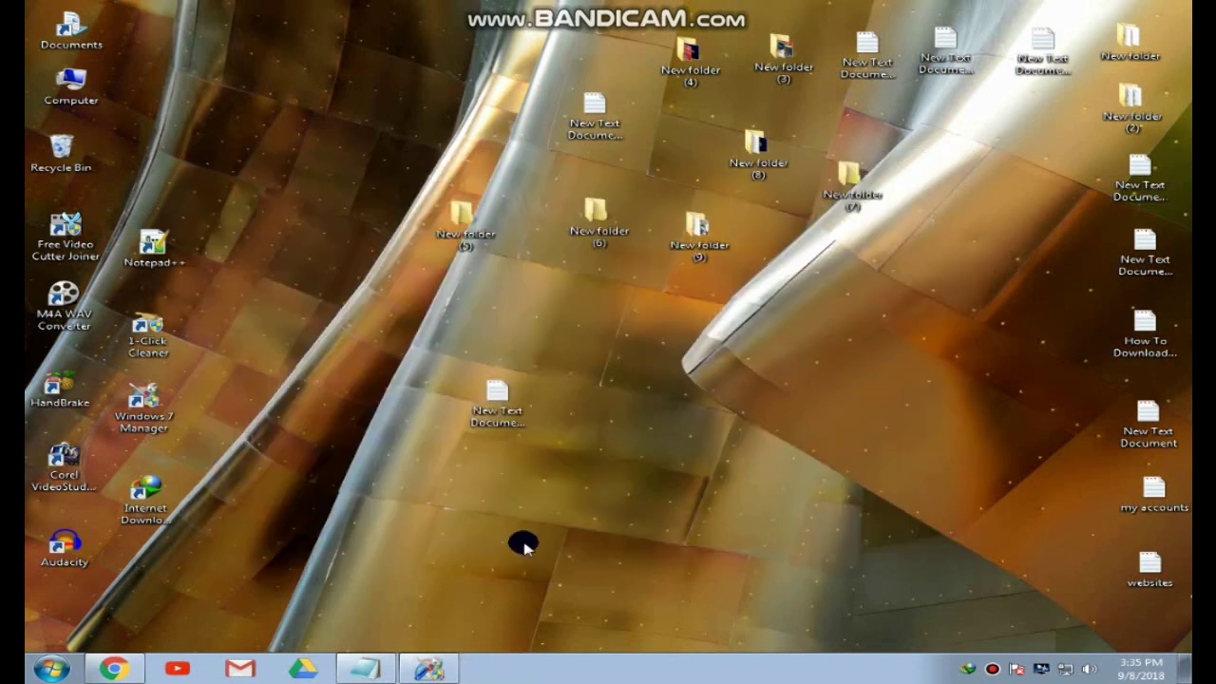